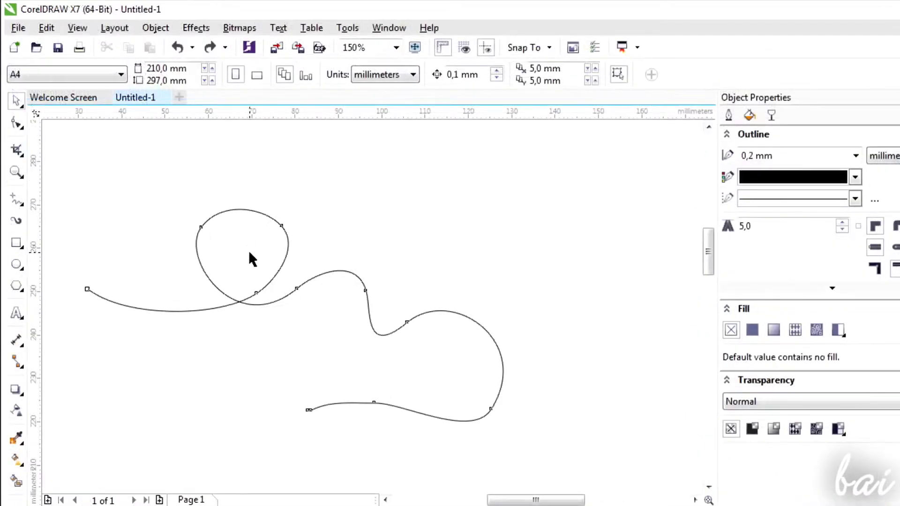
# Fit text to the freehand curve at 12 pt and fill most of the path with the repeated word "hello".
pyautogui.click(250, 253)
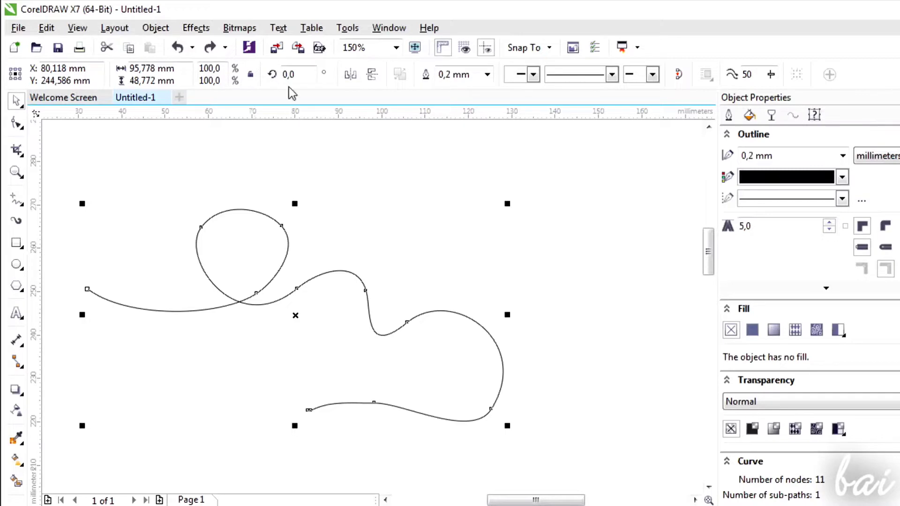
pyautogui.click(278, 27)
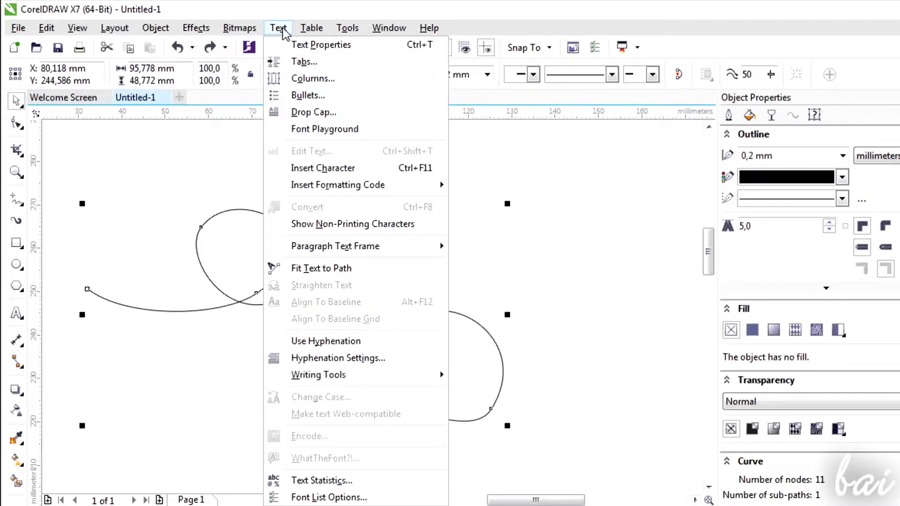
pyautogui.click(317, 271)
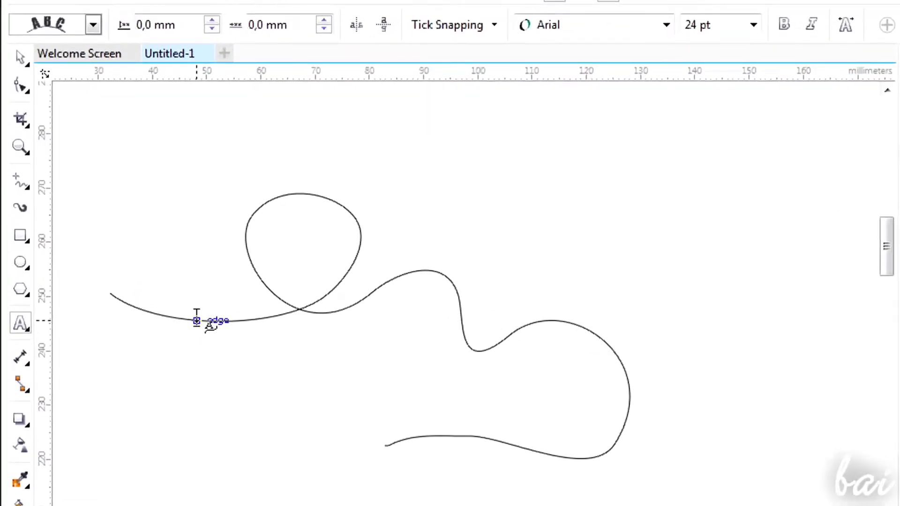
pyautogui.click(196, 321)
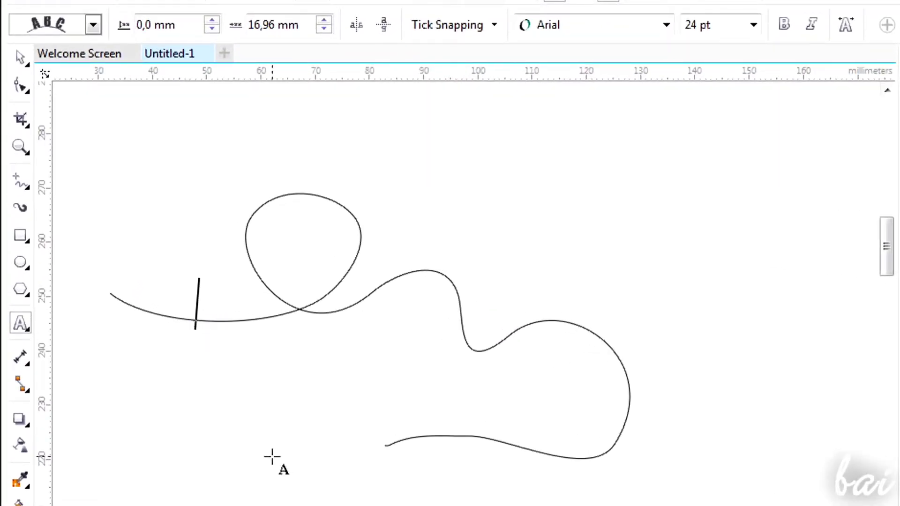
pyautogui.click(754, 31)
pyautogui.click(692, 141)
pyautogui.write('hello hello hello')
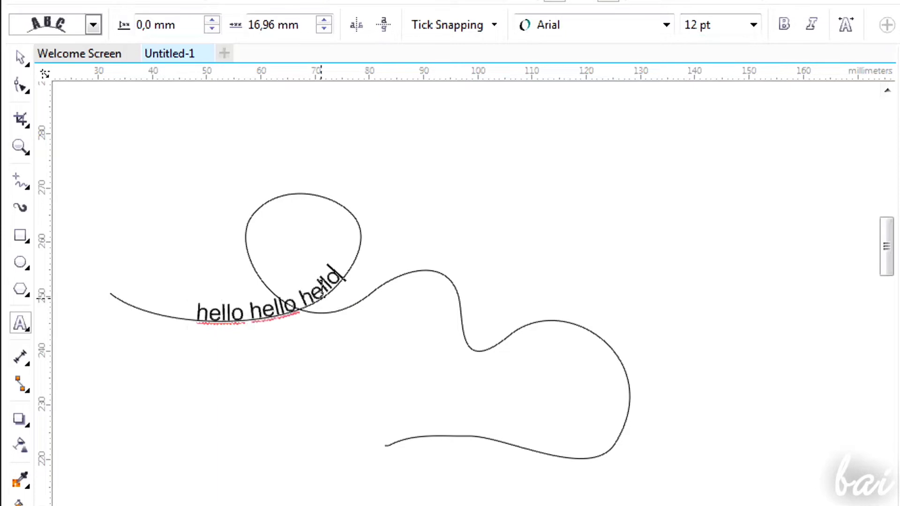
pyautogui.write(' hello hello hello hello hello hello hello hello hello hello hello hello hello he')
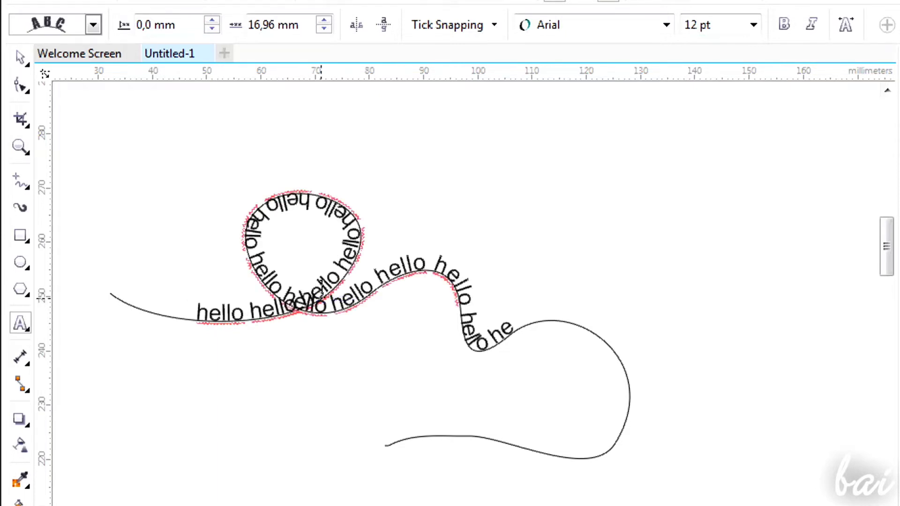
pyautogui.write('llo hello hello hello')
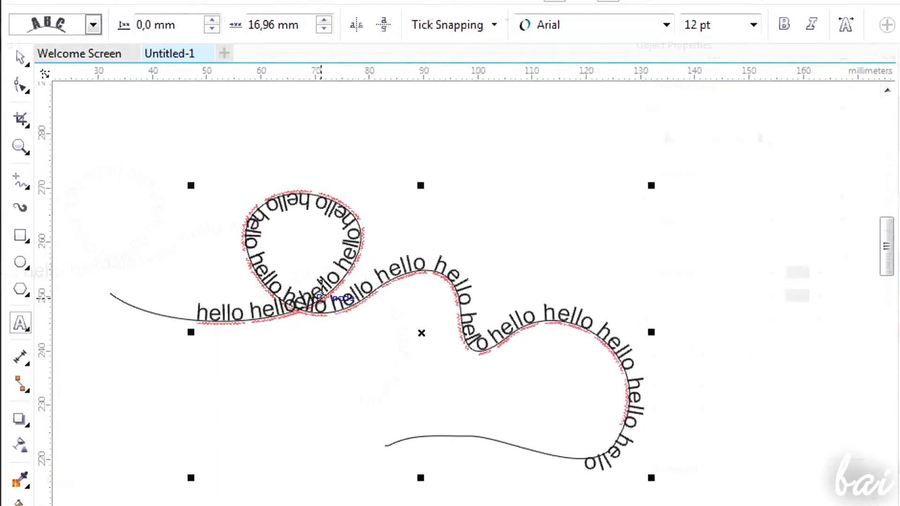
# Recolour the three "hello" words around the dip in the curve red and the following two purple.
pyautogui.moveTo(225, 227); pyautogui.dragTo(326, 273)
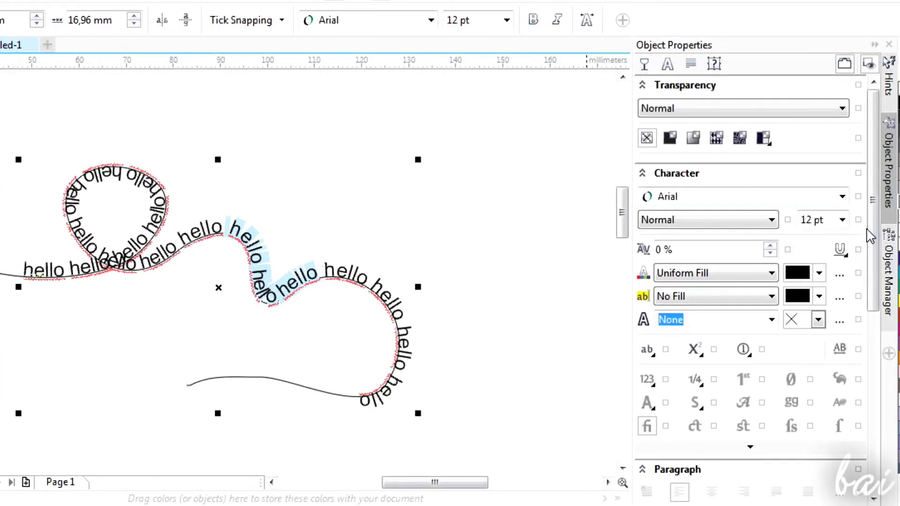
pyautogui.click(819, 273)
pyautogui.click(822, 368)
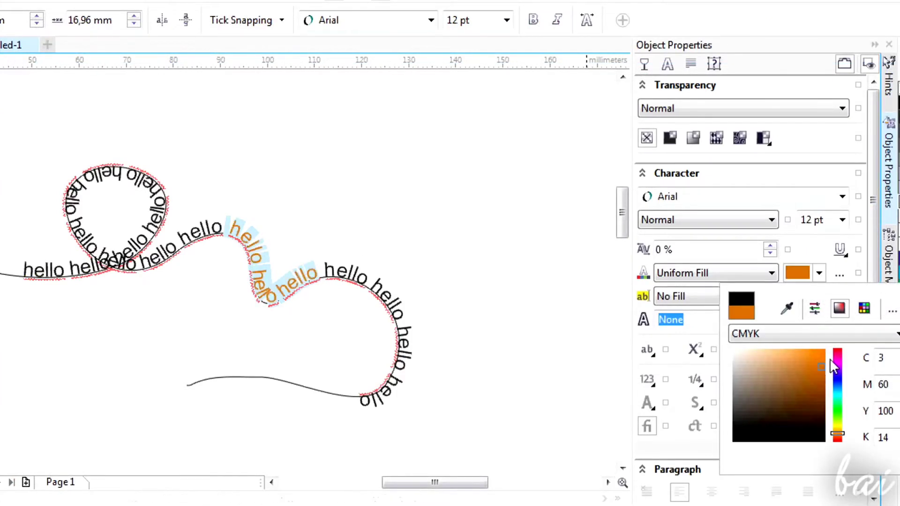
pyautogui.click(838, 352)
pyautogui.click(837, 350)
pyautogui.click(823, 356)
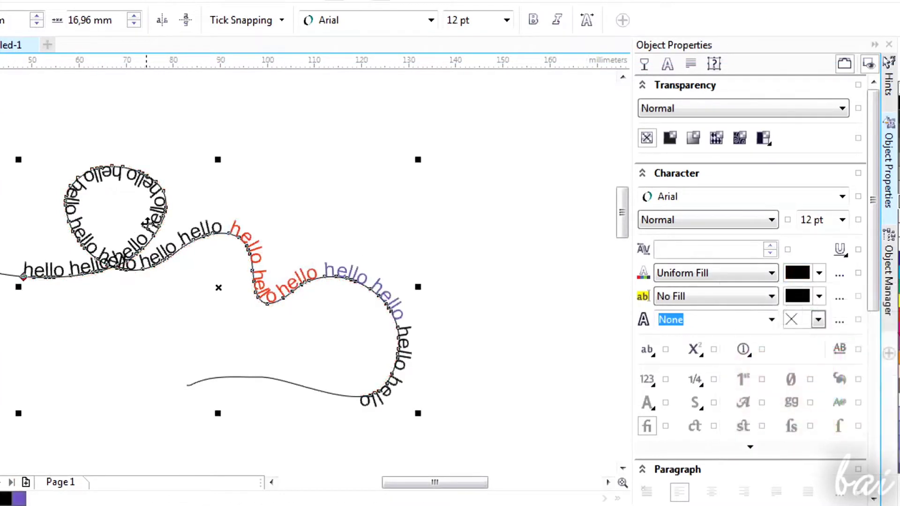
# Select only the curve underneath the text and enlarge it from its upper corner.
pyautogui.click(147, 224)
pyautogui.click(148, 223)
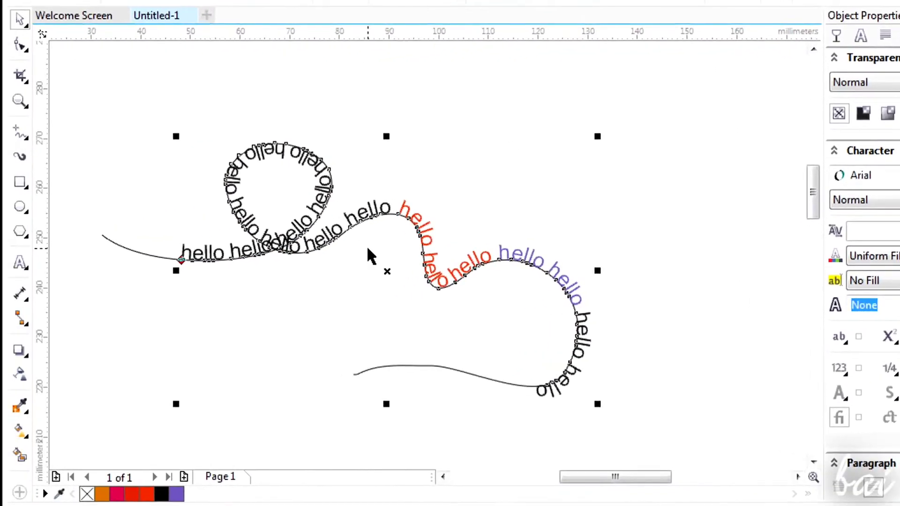
pyautogui.scroll(2, 385, 242)
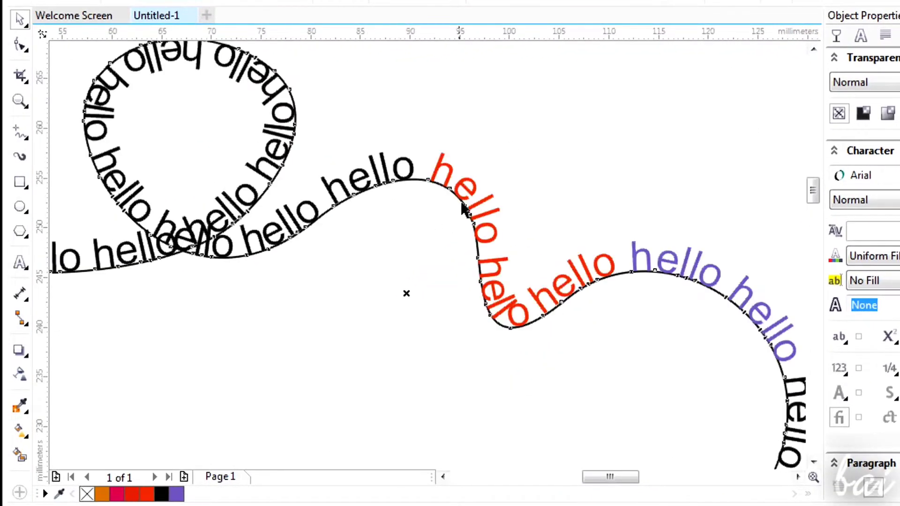
pyautogui.click(417, 181)
pyautogui.scroll(-6, 585, 225)
pyautogui.moveTo(631, 191); pyautogui.dragTo(753, 139)
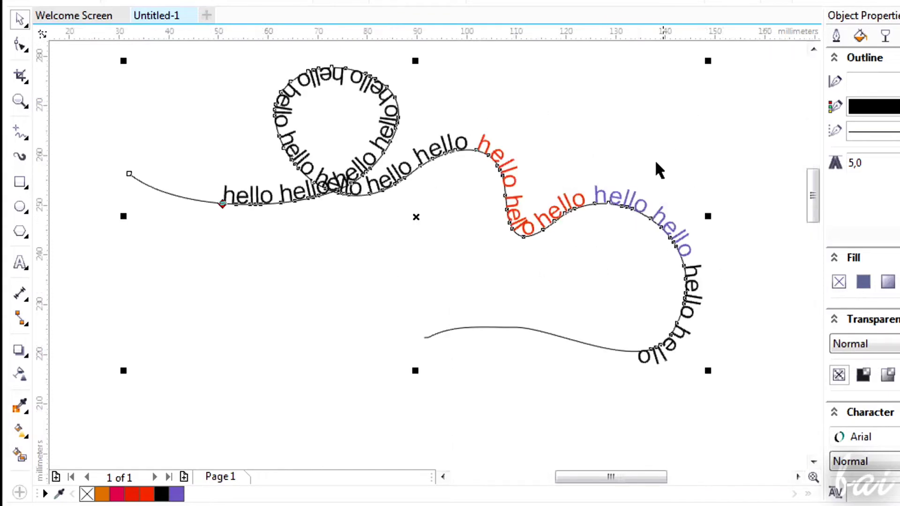
# Select the text on the path and scale it down from its upper corner so it covers less of the curve.
pyautogui.click(616, 196)
pyautogui.scroll(-2, 616, 196)
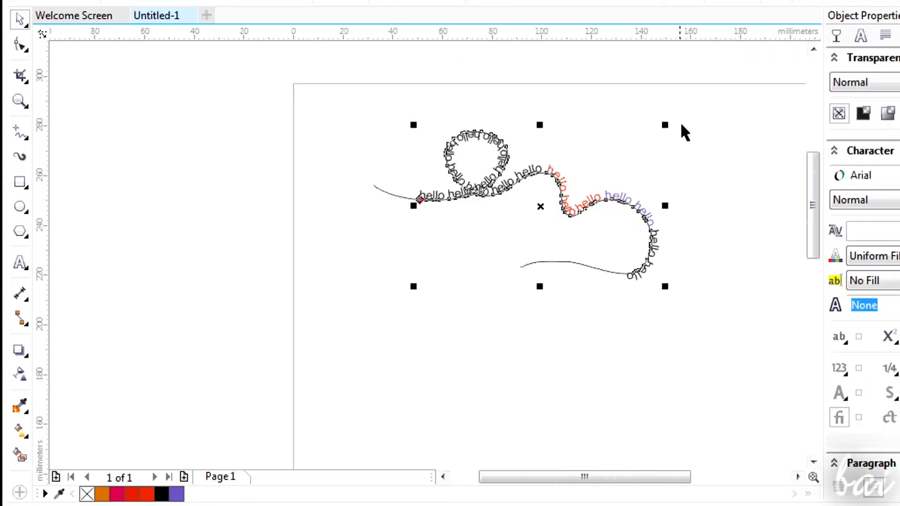
pyautogui.moveTo(664, 125); pyautogui.dragTo(584, 143)
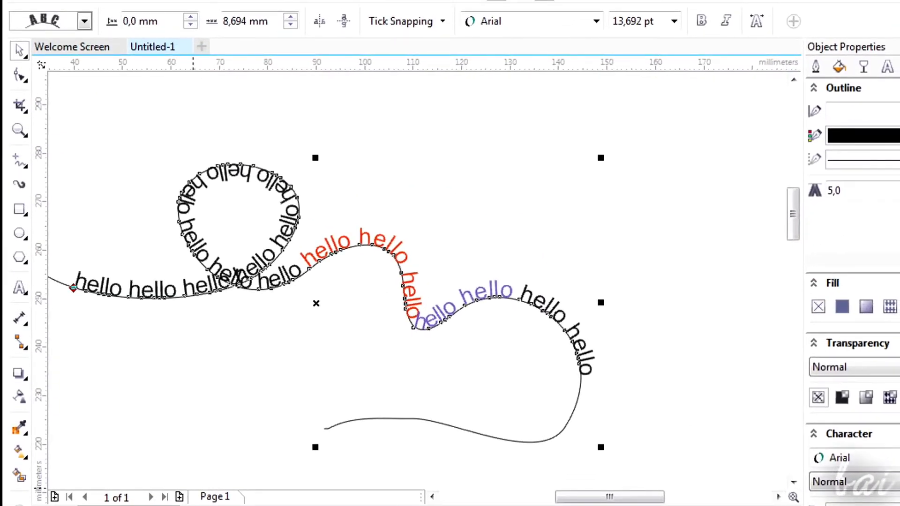
# Set the path text's orientation to the third style with upright skewed letters, and try the fourth style.
pyautogui.click(84, 21)
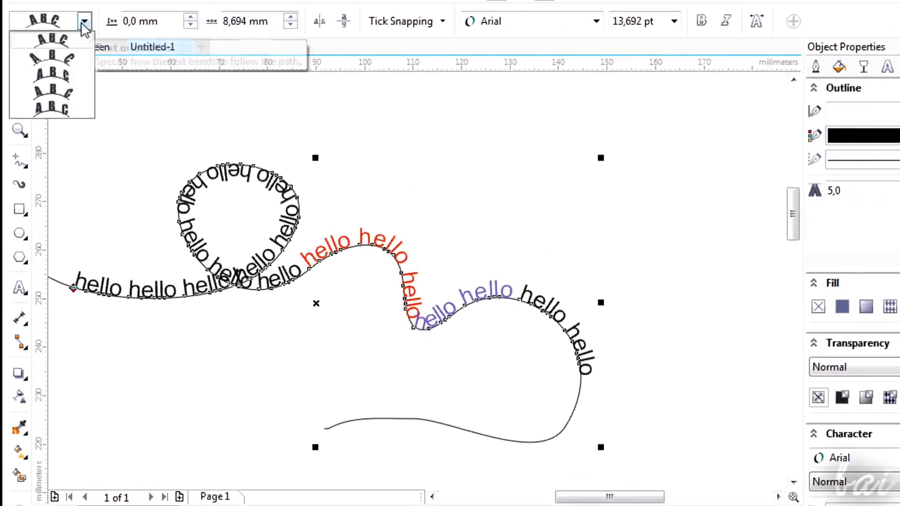
pyautogui.click(71, 80)
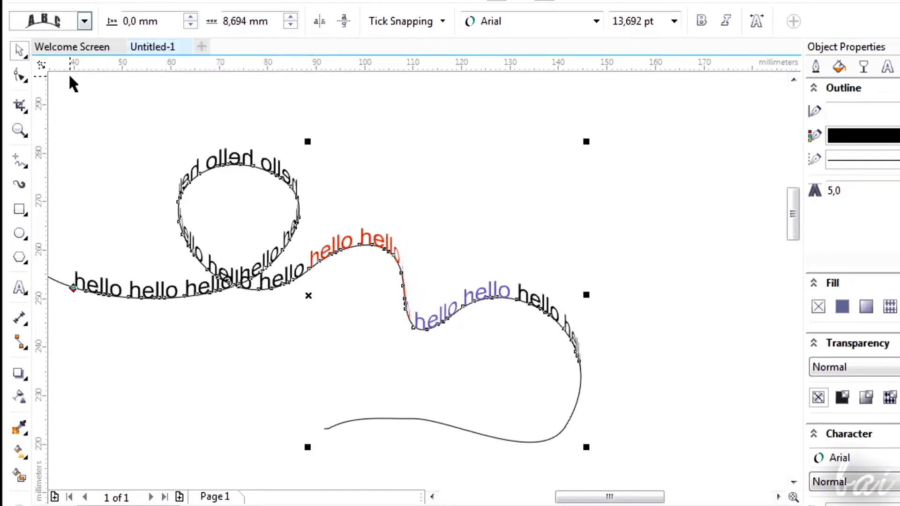
pyautogui.click(84, 20)
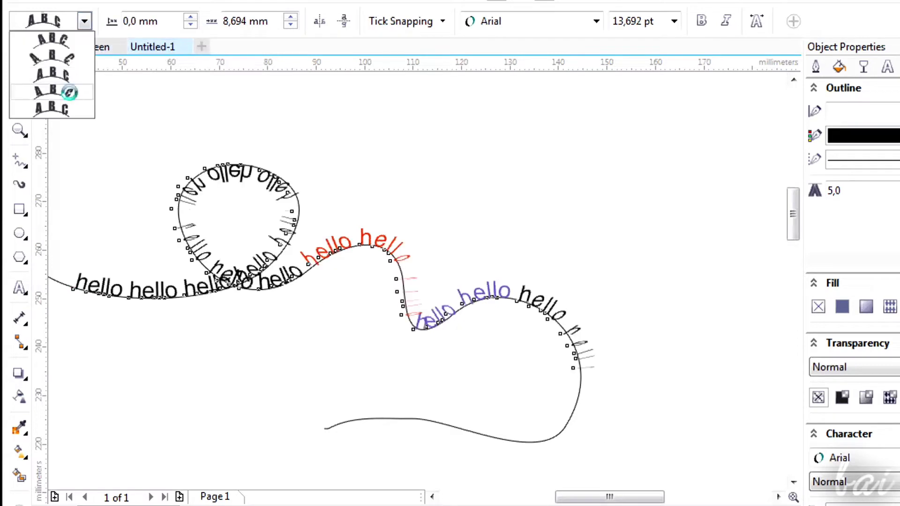
pyautogui.click(72, 91)
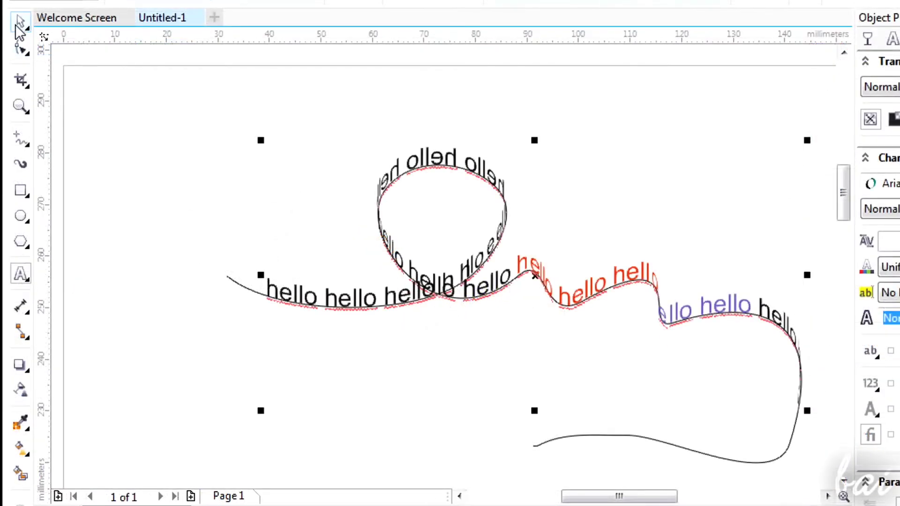
# Slide the text's start point a short distance further along the curve.
pyautogui.click(20, 22)
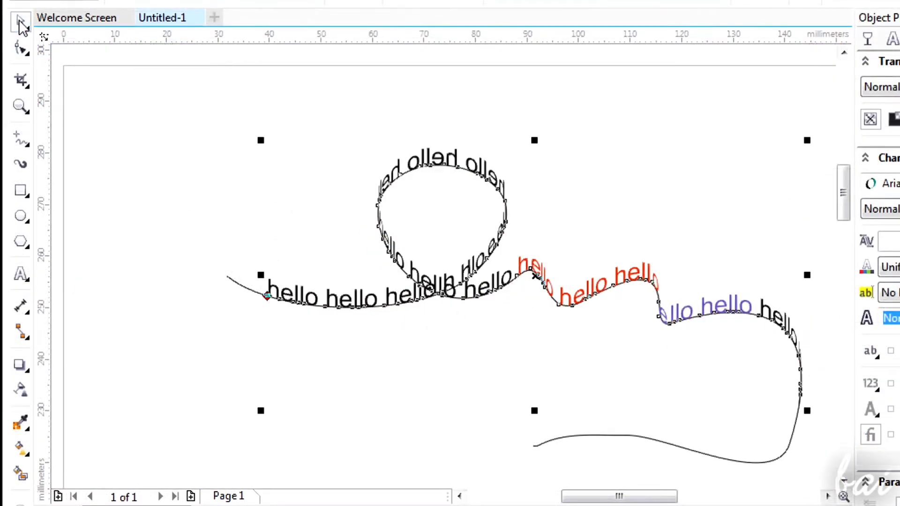
pyautogui.scroll(2, 282, 302)
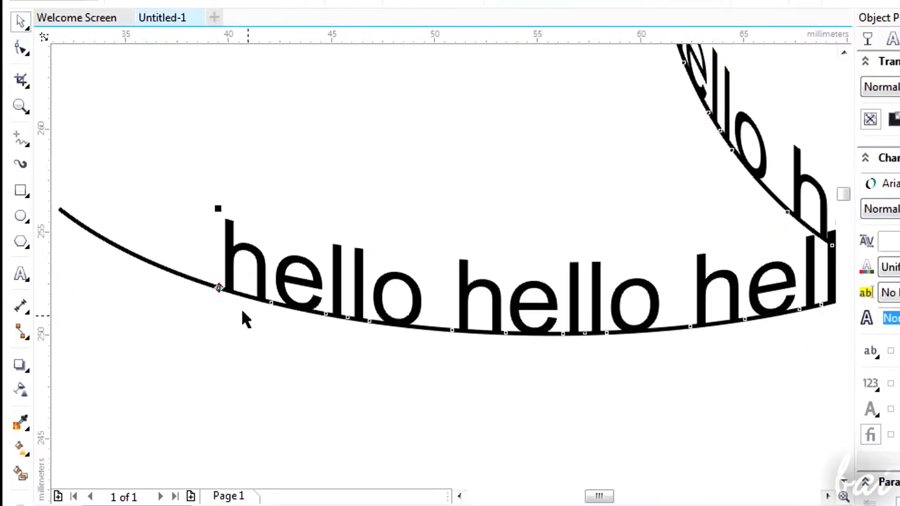
pyautogui.moveTo(205, 289); pyautogui.dragTo(274, 303)
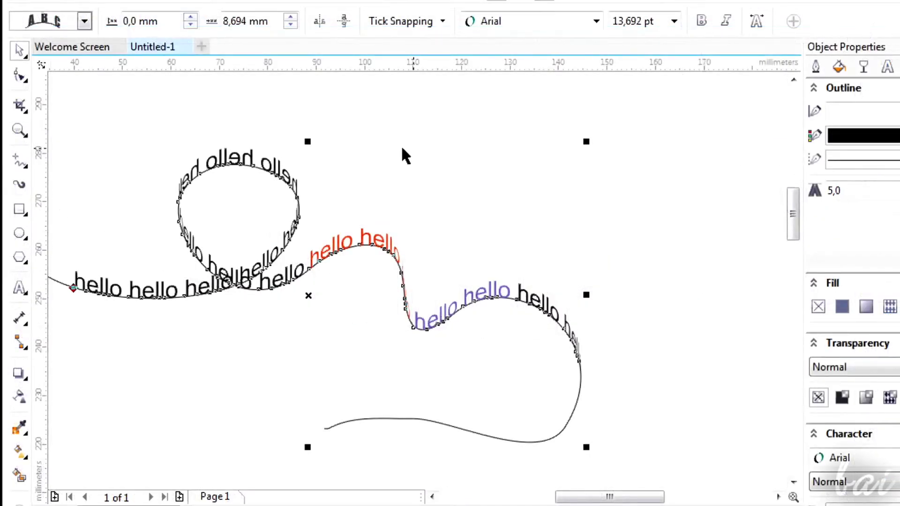
# Reshape the curve by moving the node at the steep drop beside the red words outward and slightly upward.
pyautogui.click(19, 75)
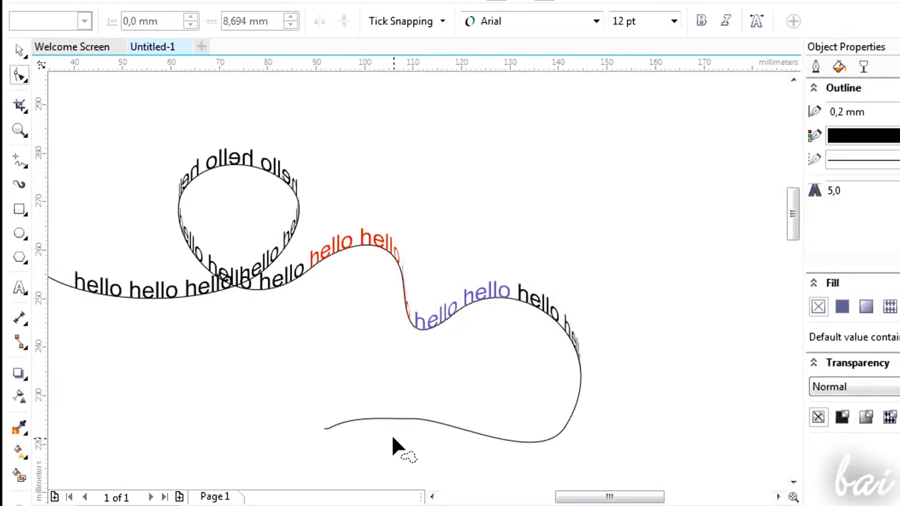
pyautogui.click(387, 420)
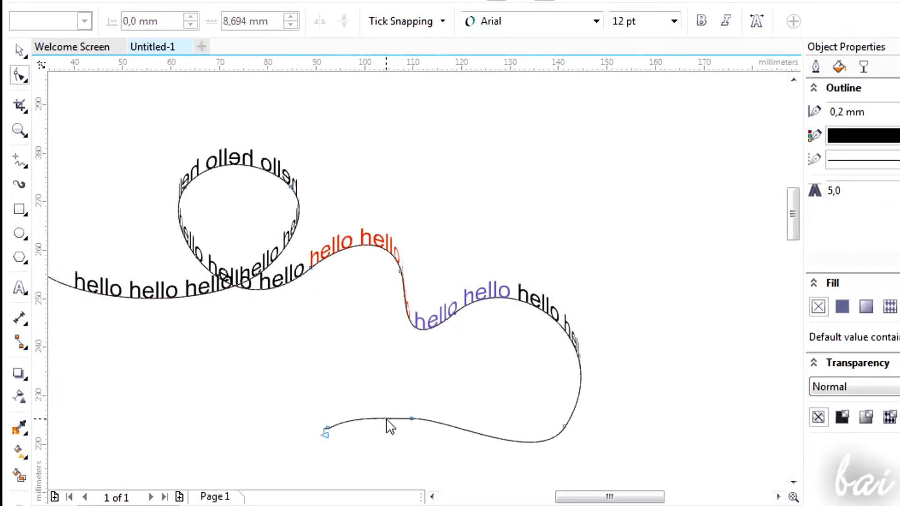
pyautogui.click(400, 273)
pyautogui.moveTo(394, 279); pyautogui.dragTo(474, 233)
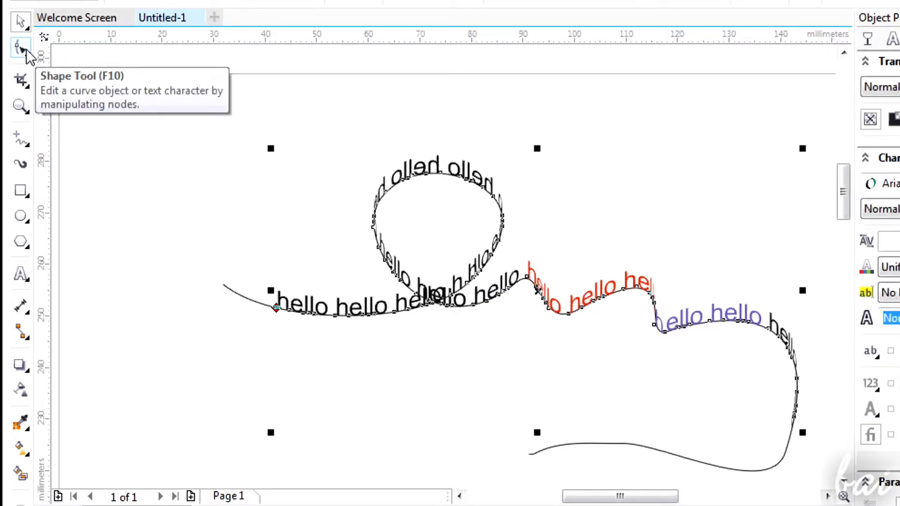
# Shift the letters "e", "l" and "h" of the first "hello" individually back along the path with the Shape tool.
pyautogui.click(27, 52)
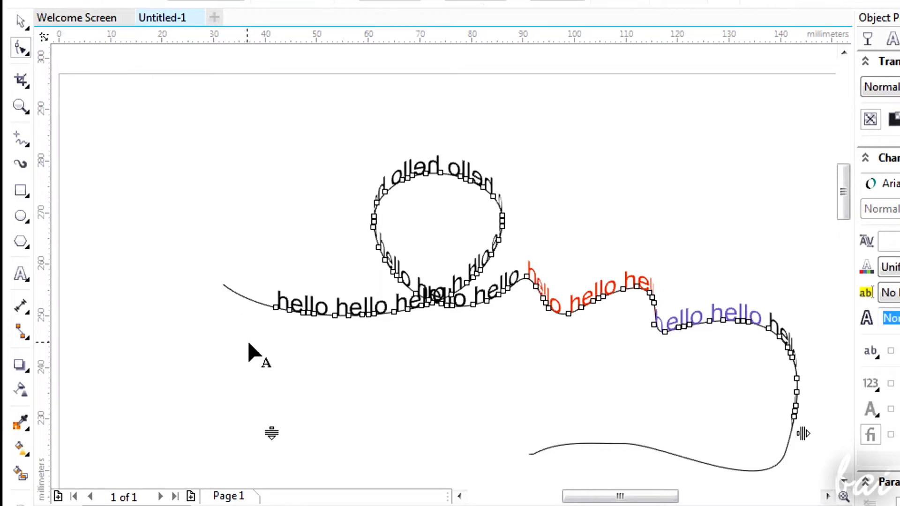
pyautogui.scroll(4, 249, 344)
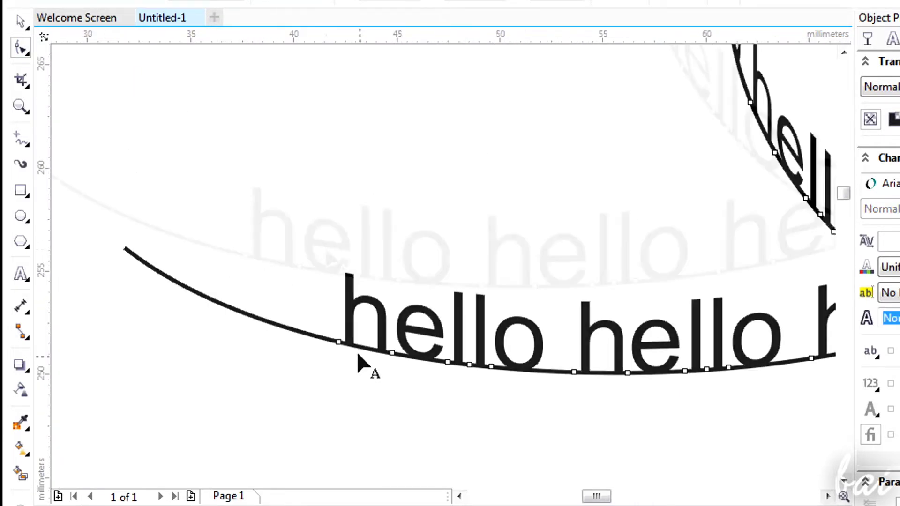
pyautogui.scroll(2, 357, 354)
pyautogui.scroll(-2, 317, 267)
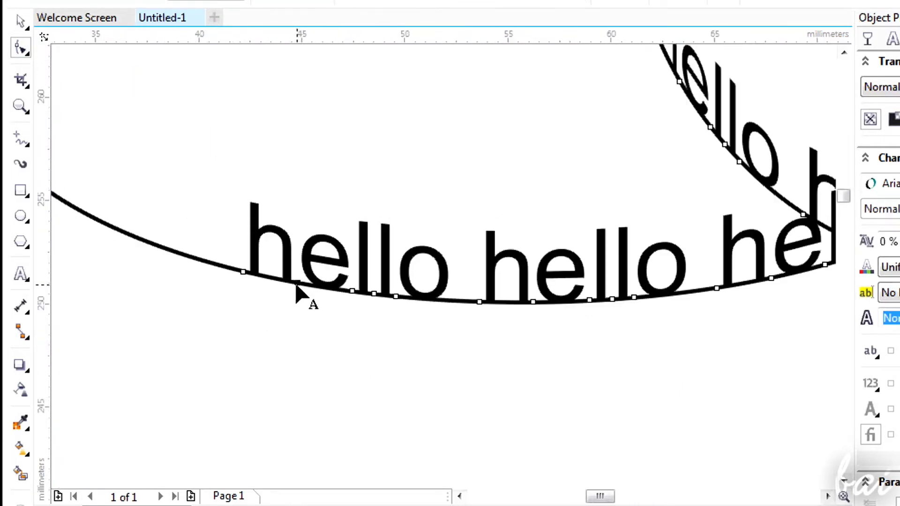
pyautogui.moveTo(296, 284)
pyautogui.mouseDown()
pyautogui.moveTo(280, 284)
pyautogui.moveTo(312, 284)
pyautogui.moveTo(297, 285)
pyautogui.mouseUp()
pyautogui.moveTo(350, 290)
pyautogui.mouseDown()
pyautogui.moveTo(321, 293)
pyautogui.moveTo(339, 288)
pyautogui.mouseUp()
pyautogui.moveTo(242, 271); pyautogui.dragTo(177, 257)
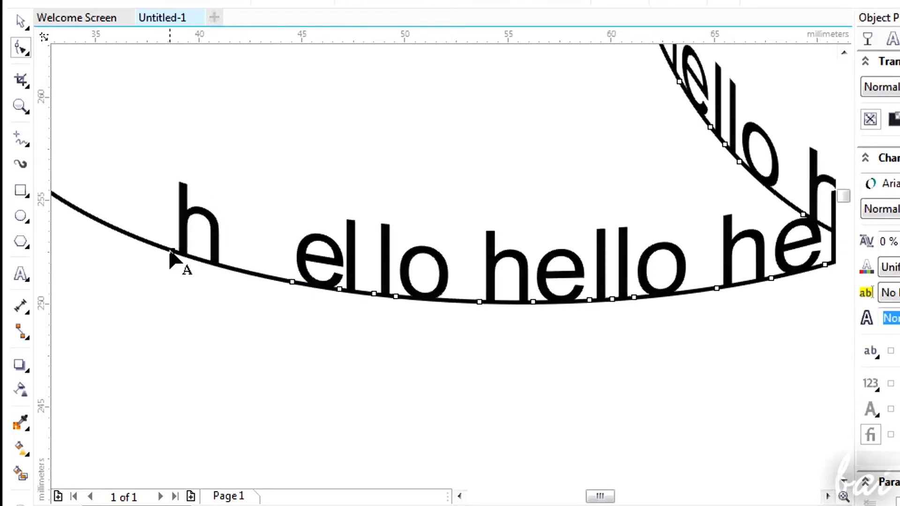
# Select all of the text on the path and delete it, keeping the curve.
pyautogui.scroll(-5, 254, 264)
pyautogui.click(23, 276)
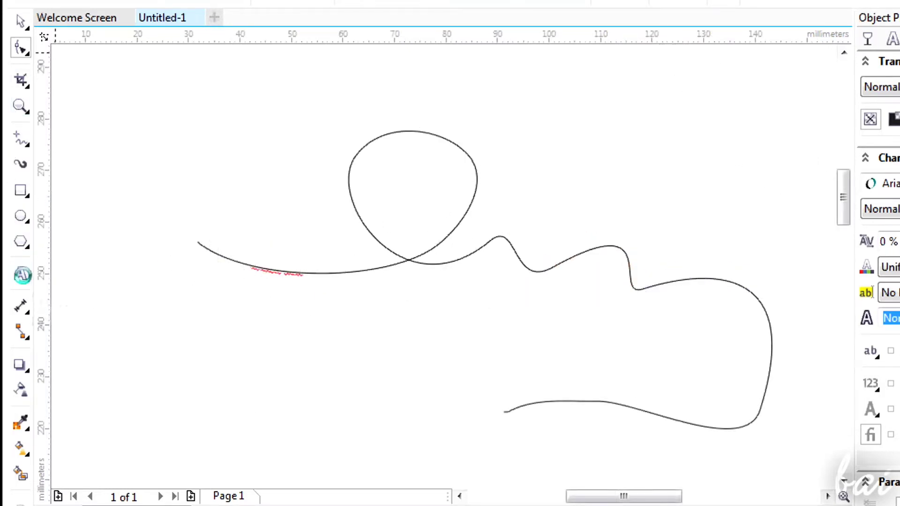
pyautogui.moveTo(241, 255); pyautogui.dragTo(796, 334)
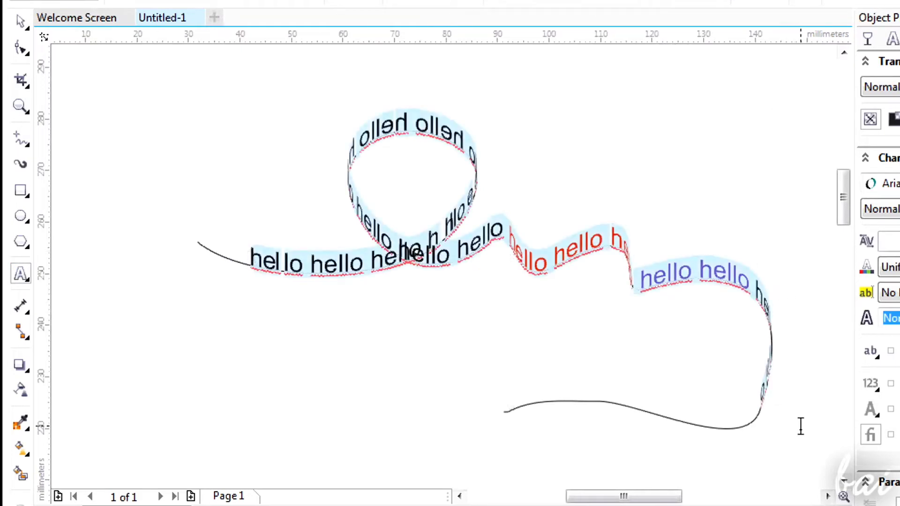
pyautogui.press('Delete')
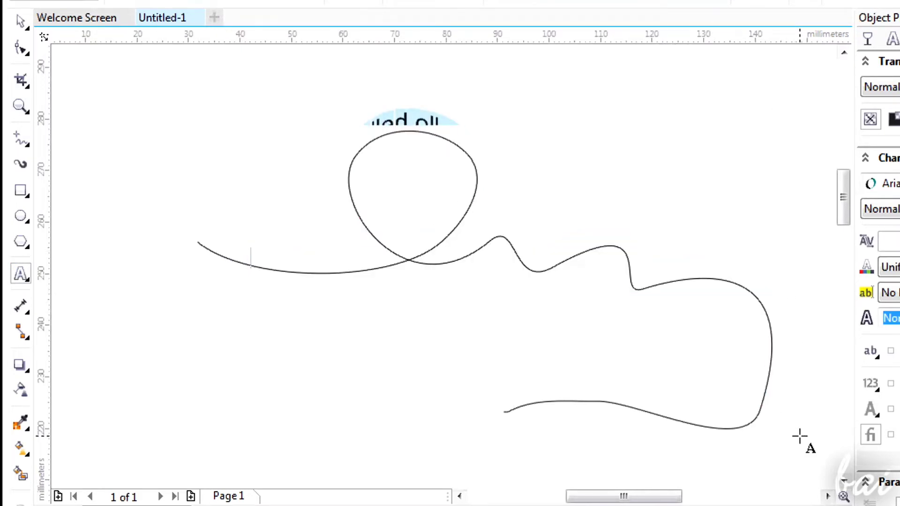
# Place an enlarged "hello" in a paragraph text frame and shrink the frame to about 37 by 17 mm.
pyautogui.scroll(-5, 478, 311)
pyautogui.scroll(5, 538, 197)
pyautogui.click(636, 3)
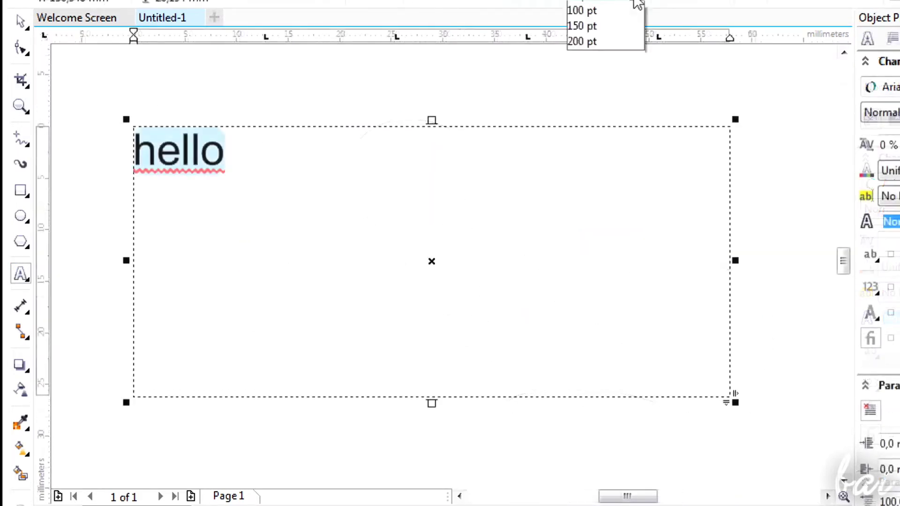
pyautogui.click(593, 179)
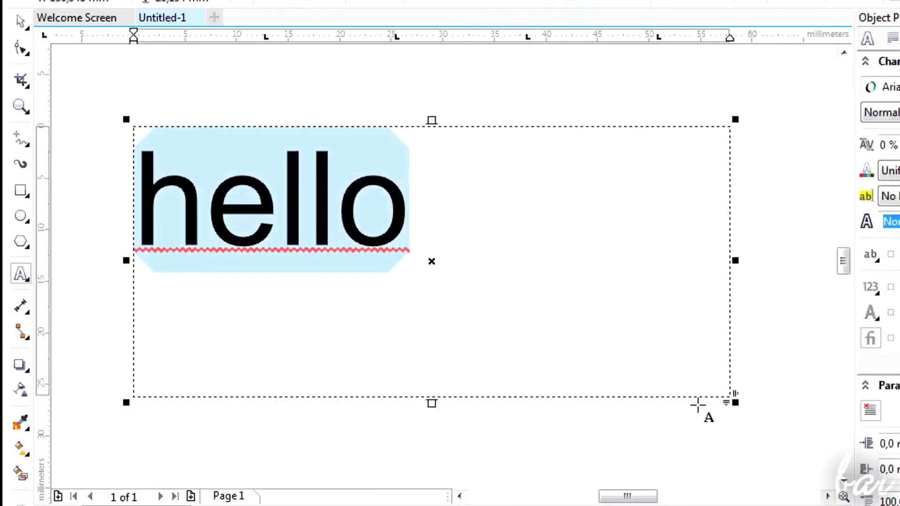
pyautogui.moveTo(736, 399); pyautogui.dragTo(516, 302)
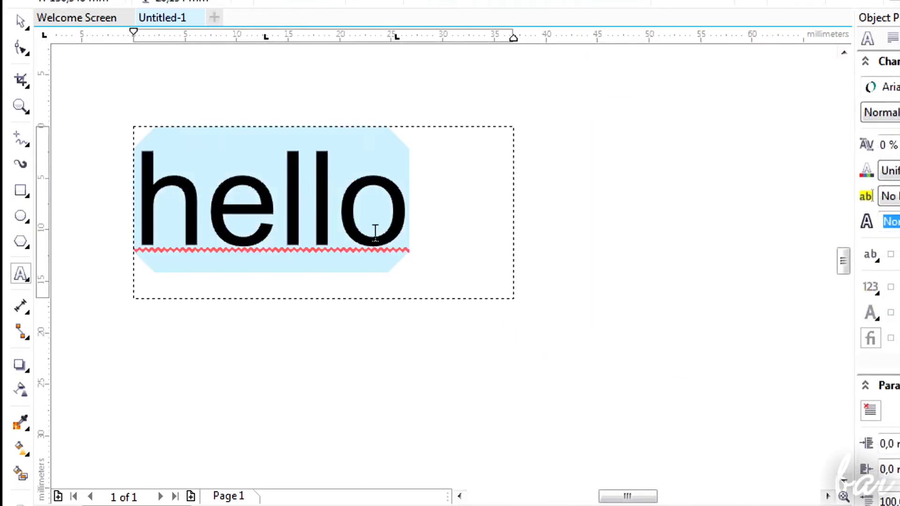
pyautogui.click(20, 21)
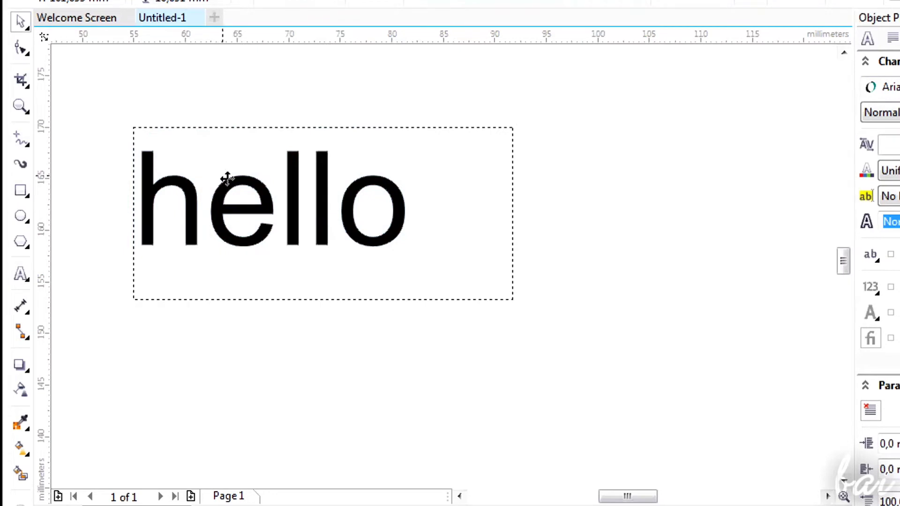
# Move the "hello" text frame to a centre of about X 86.6, Y 155.9 mm and convert it to curves.
pyautogui.moveTo(227, 176); pyautogui.dragTo(425, 246)
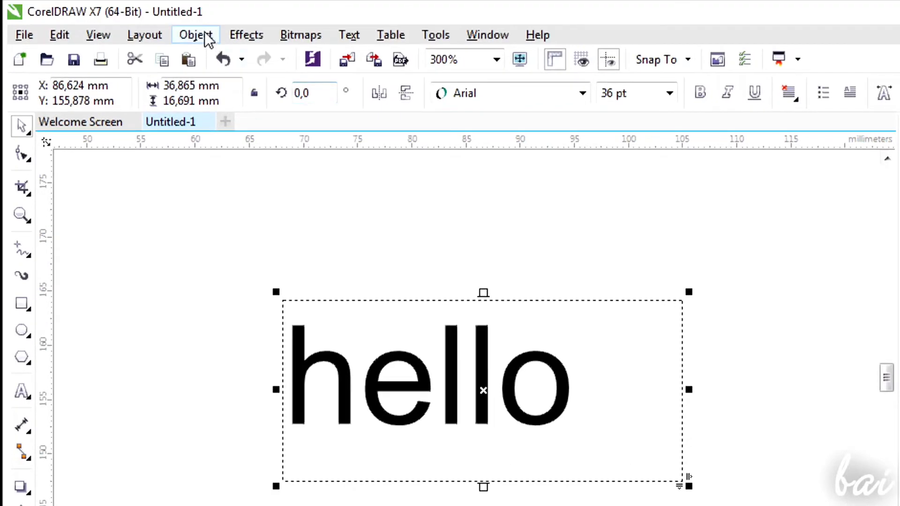
pyautogui.click(196, 35)
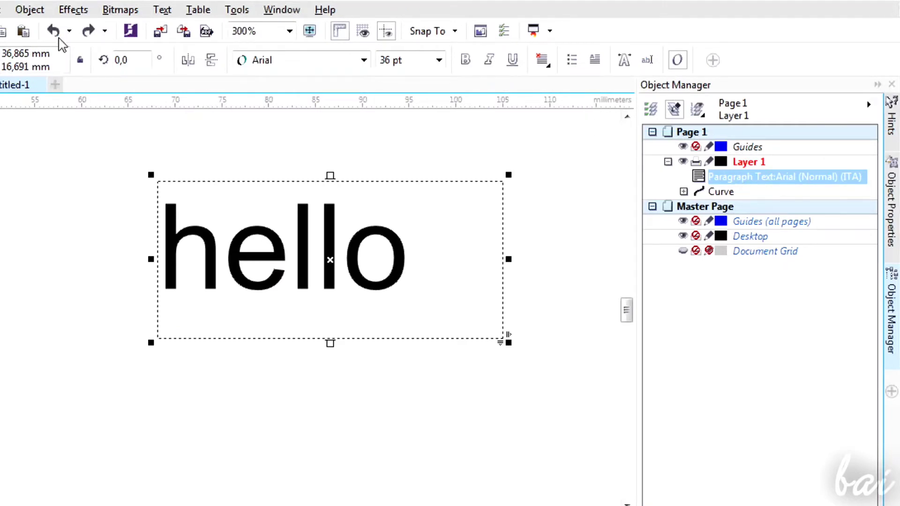
pyautogui.click(30, 10)
pyautogui.click(93, 360)
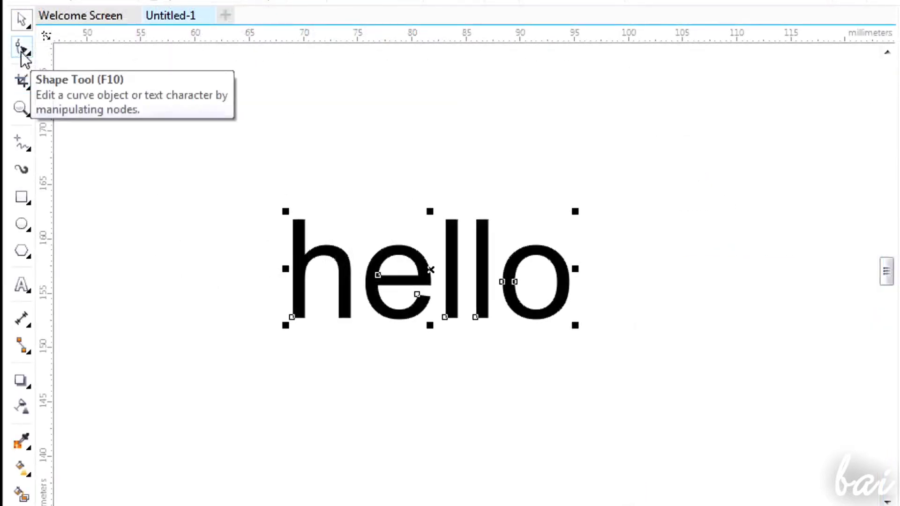
# Distort the lettering with the Shape tool by moving the lower-left nodes of both "l"s outward and inner nodes of the "o" and "e".
pyautogui.click(23, 56)
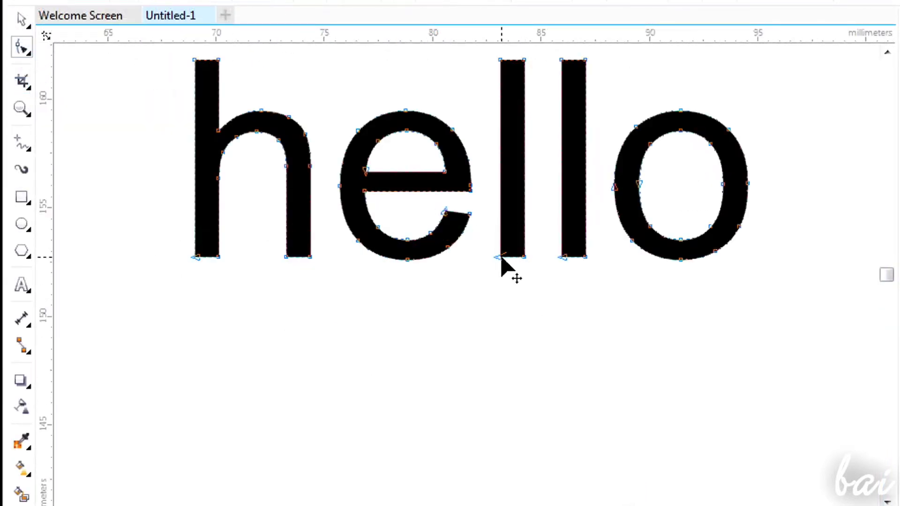
pyautogui.moveTo(501, 257); pyautogui.dragTo(487, 257)
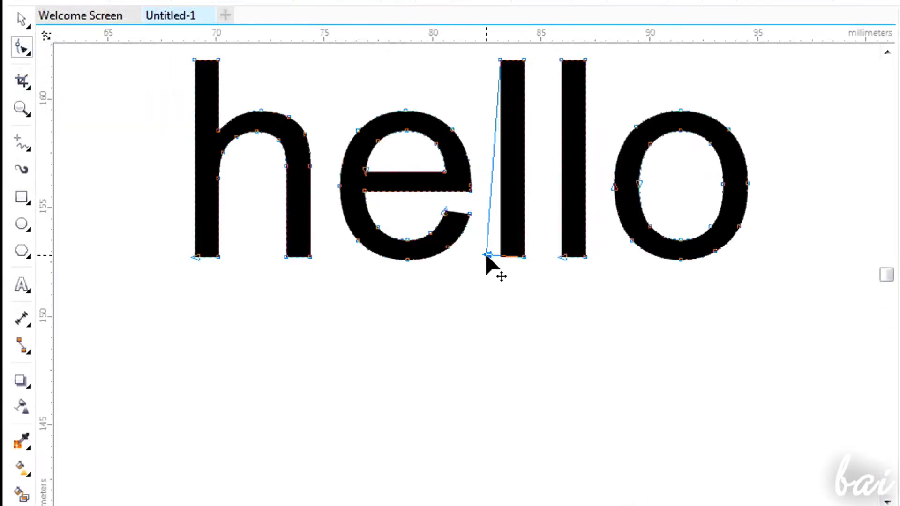
pyautogui.moveTo(561, 257); pyautogui.dragTo(543, 257)
pyautogui.moveTo(639, 183); pyautogui.dragTo(682, 193)
pyautogui.moveTo(365, 171)
pyautogui.mouseDown()
pyautogui.moveTo(364, 159)
pyautogui.moveTo(392, 156)
pyautogui.moveTo(368, 177)
pyautogui.mouseUp()
pyautogui.moveTo(444, 214); pyautogui.dragTo(422, 211)
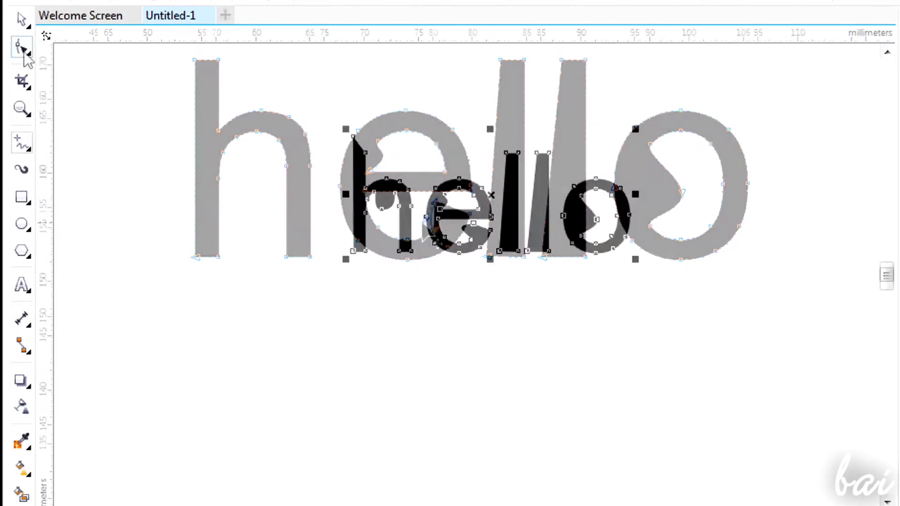
# Sweep a large round brush once across the reshaped "hello" curves.
pyautogui.click(24, 53)
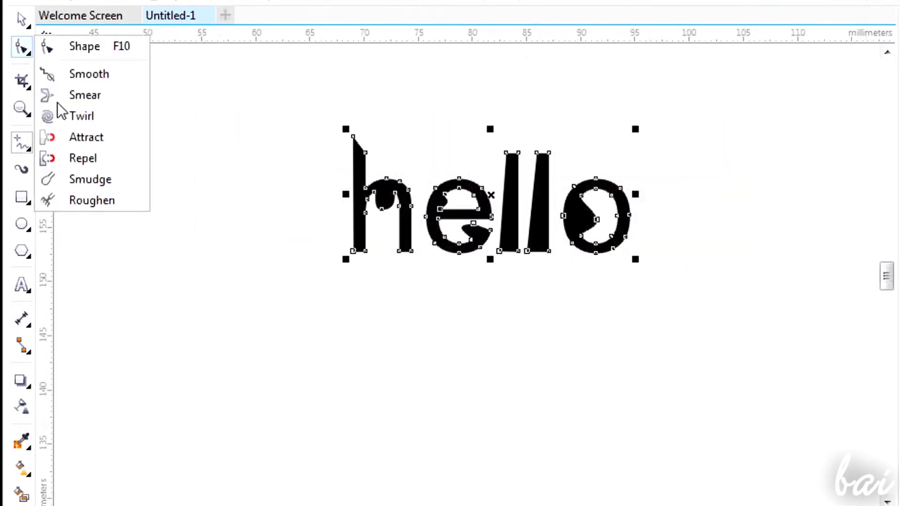
pyautogui.click(73, 116)
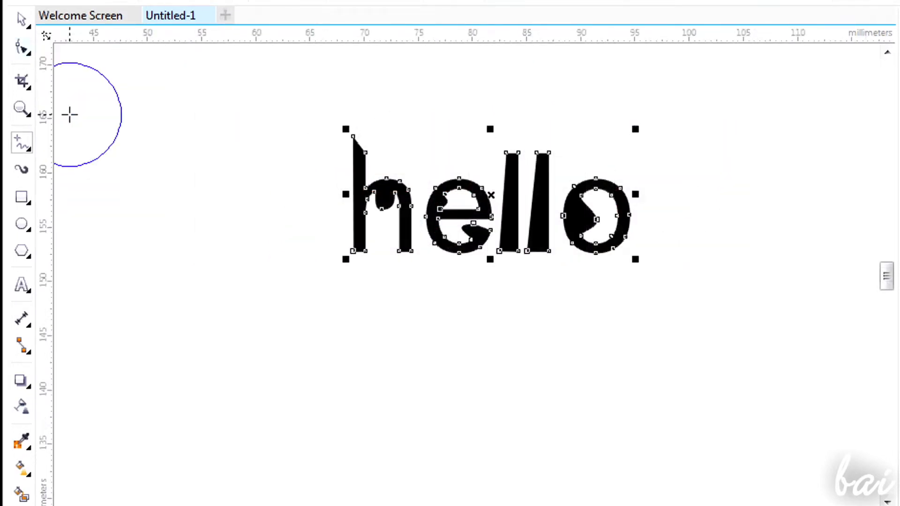
pyautogui.moveTo(312, 164)
pyautogui.mouseDown()
pyautogui.moveTo(458, 227)
pyautogui.moveTo(595, 225)
pyautogui.moveTo(819, 250)
pyautogui.mouseUp()
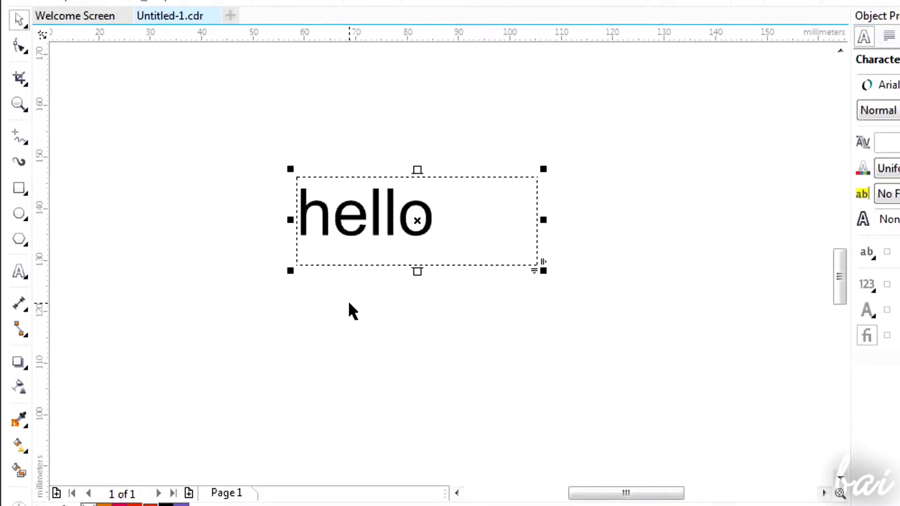
# Try to extrude the "hello" paragraph text.
pyautogui.scroll(1, 352, 310)
pyautogui.scroll(-1, 352, 309)
pyautogui.click(18, 362)
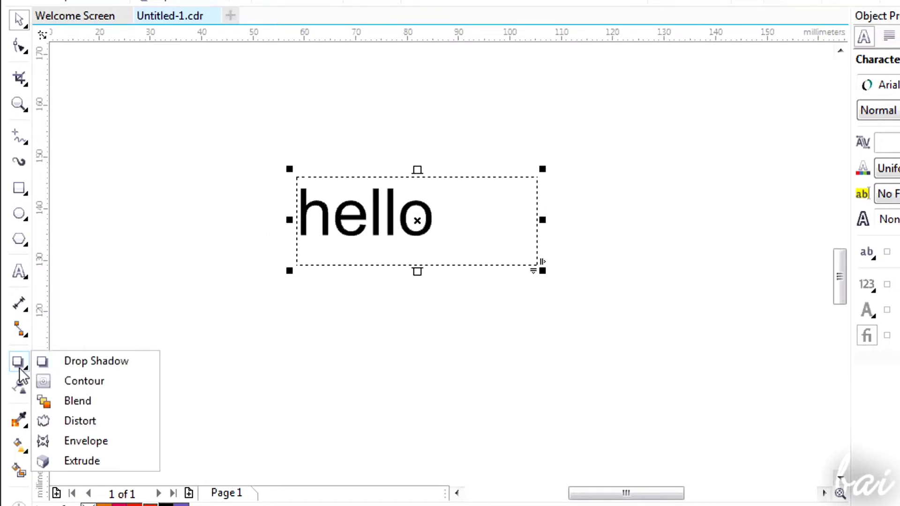
pyautogui.click(93, 465)
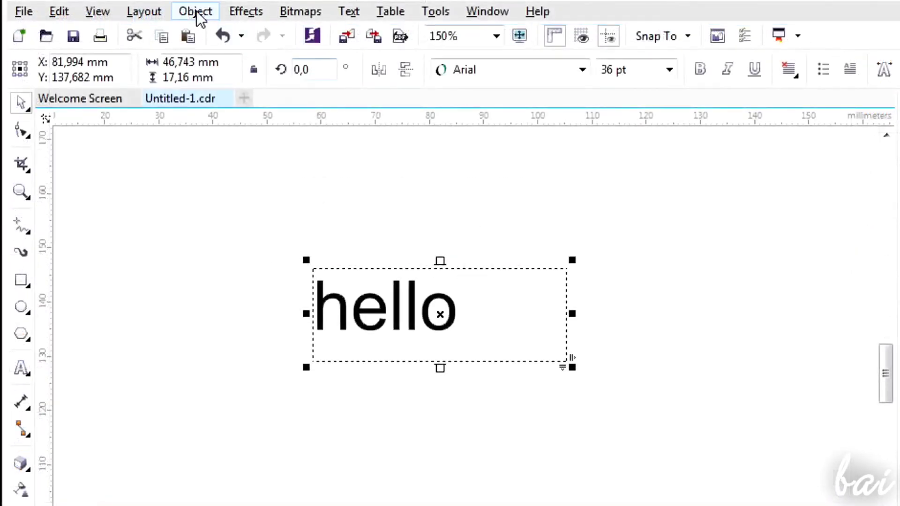
# Convert the "hello" paragraph text to curves.
pyautogui.click(196, 11)
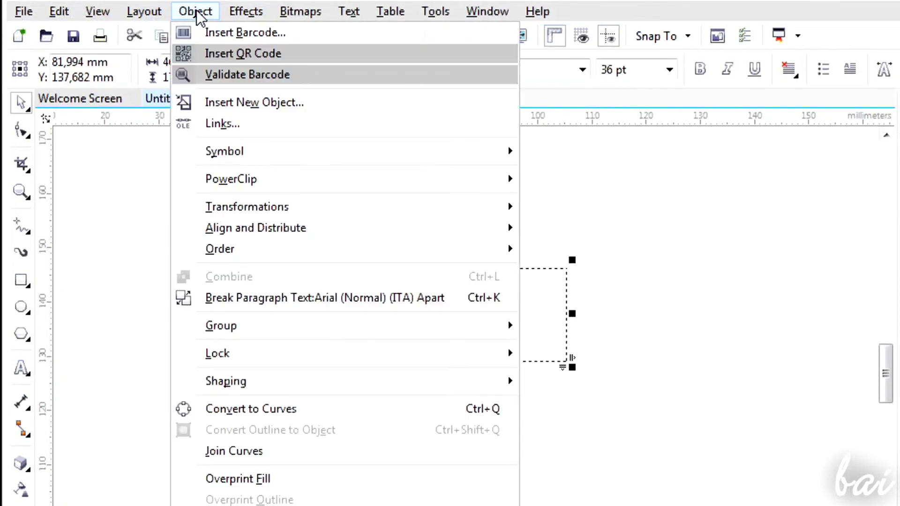
pyautogui.click(268, 415)
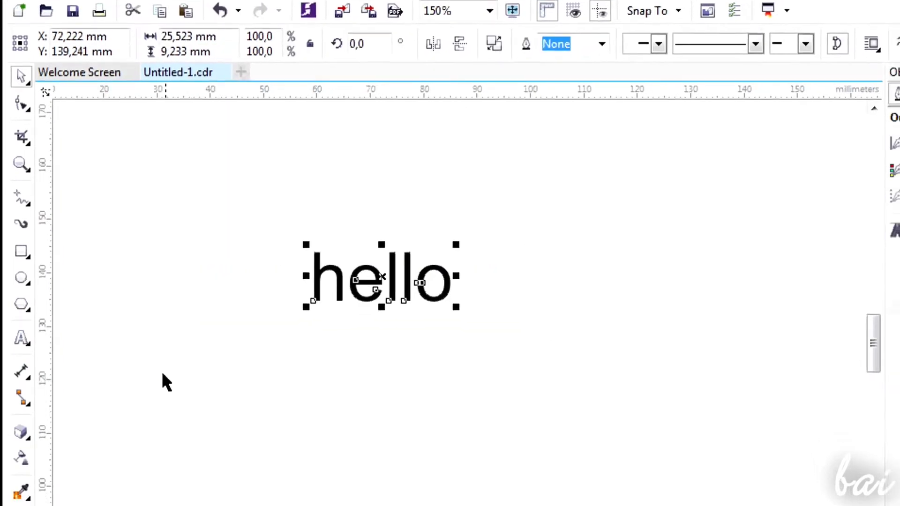
# Extrude the "hello" curves toward the upper right with the Extrude tool and give them a blue outline.
pyautogui.click(20, 432)
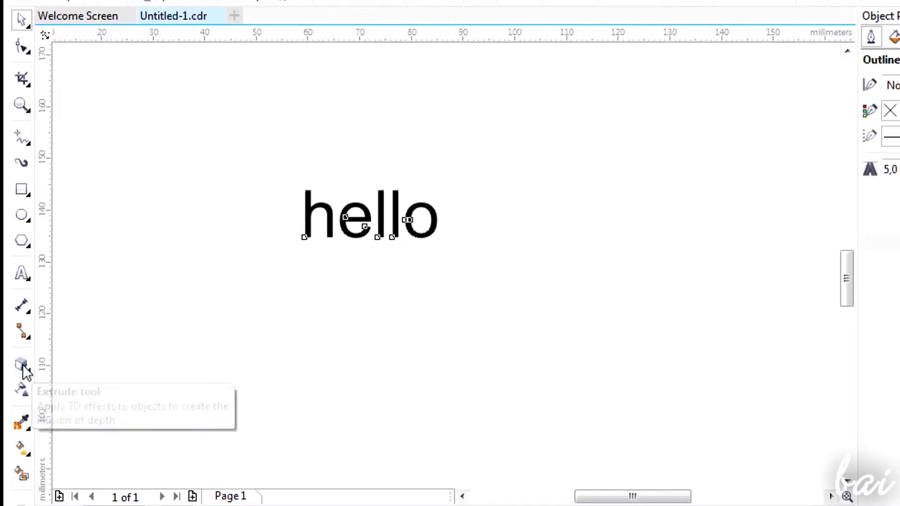
pyautogui.click(22, 364)
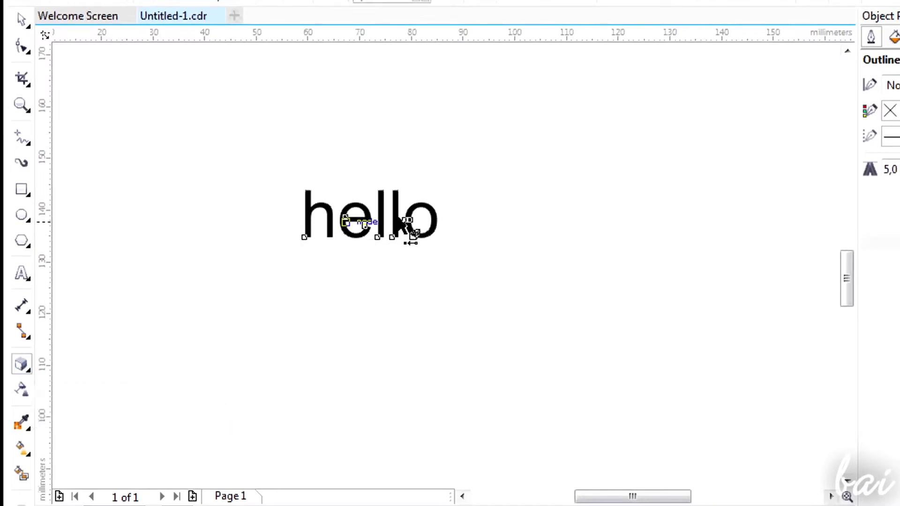
pyautogui.scroll(2, 389, 225)
pyautogui.moveTo(368, 228); pyautogui.dragTo(581, 72)
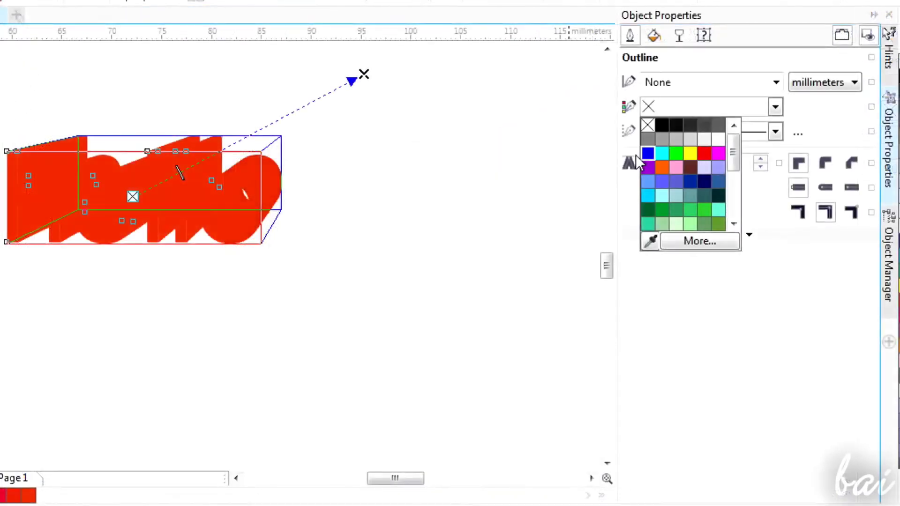
pyautogui.click(648, 154)
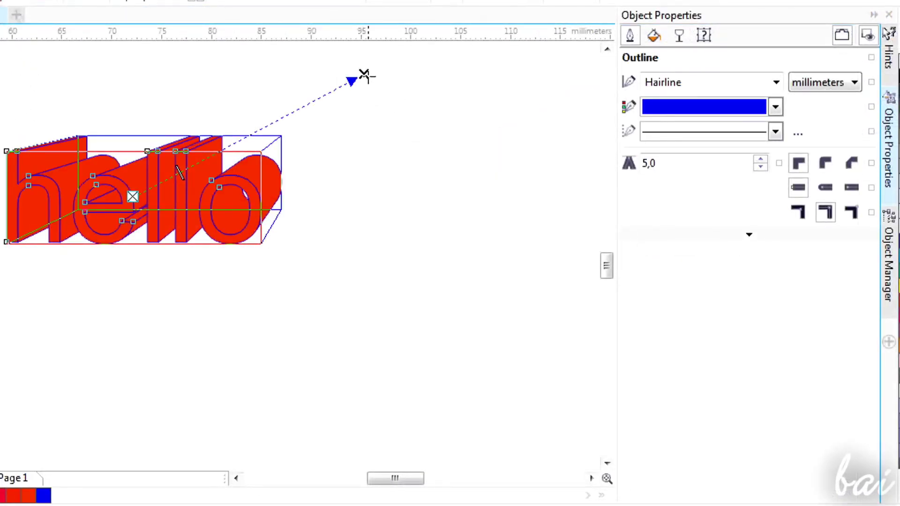
# Move the extrusion's vanishing point to just above the first "l" and make the extrusion slightly shallower.
pyautogui.moveTo(365, 76); pyautogui.dragTo(161, 55)
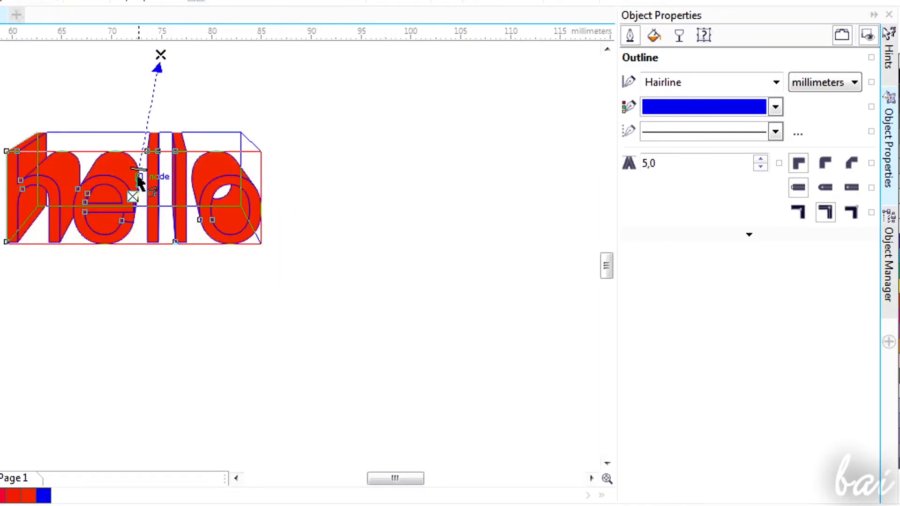
pyautogui.moveTo(139, 169); pyautogui.dragTo(141, 150)
pyautogui.moveTo(133, 174); pyautogui.dragTo(138, 174)
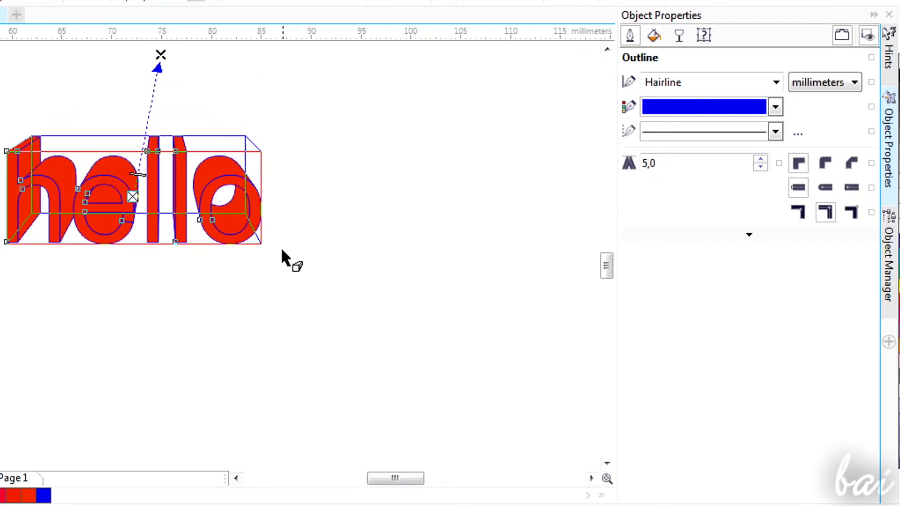
# Set the outline colour of the extruded word to yellow.
pyautogui.click(775, 107)
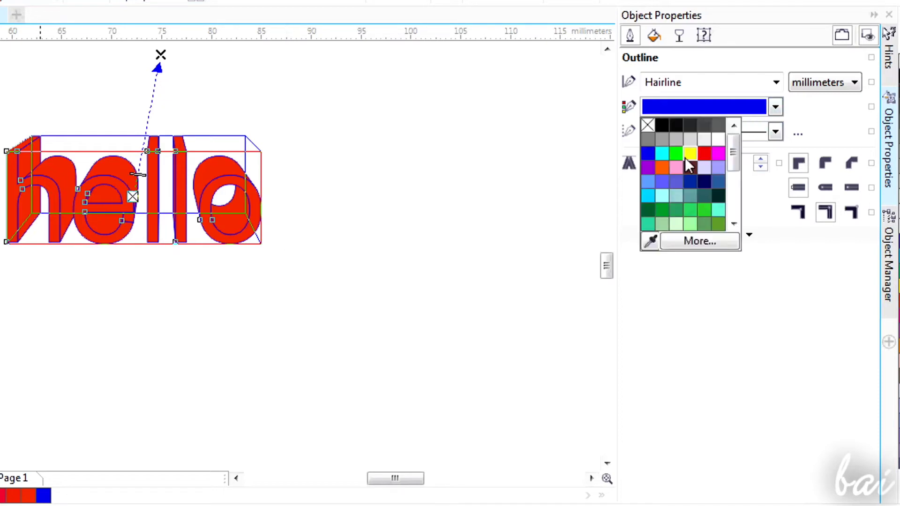
pyautogui.click(652, 157)
pyautogui.click(777, 107)
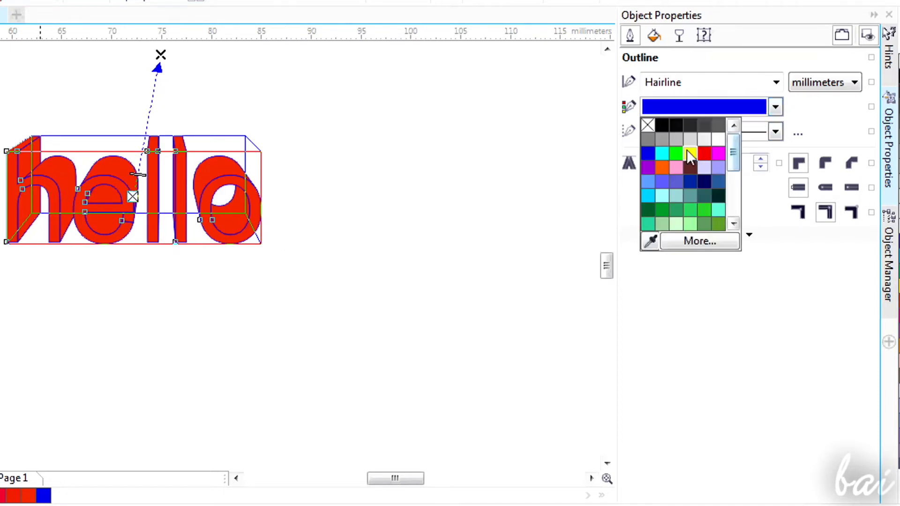
pyautogui.click(690, 153)
# Give the extruded word a purple uniform fill of C 55, M 97, Y 0, K 0.
pyautogui.click(655, 37)
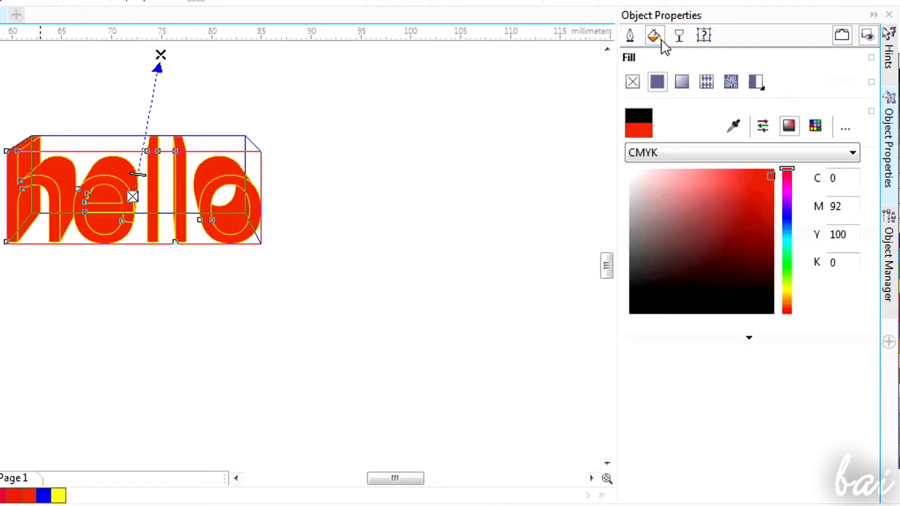
pyautogui.click(787, 212)
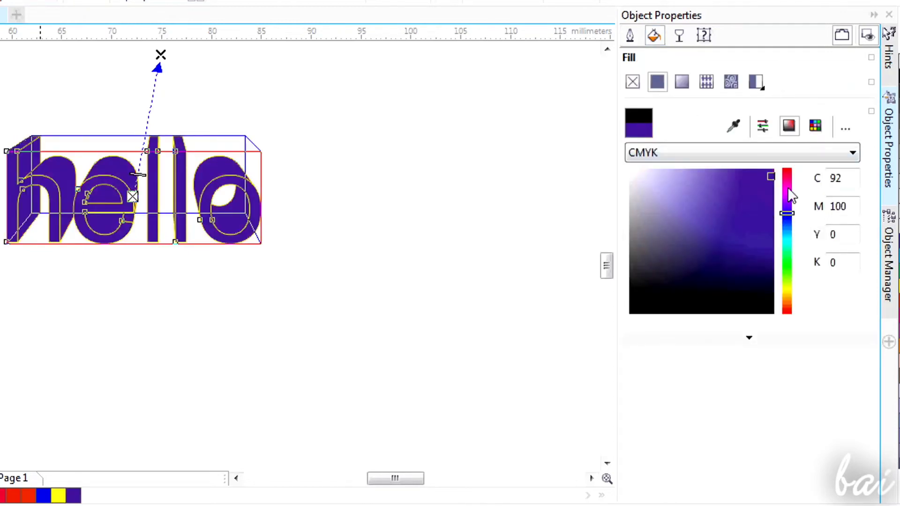
pyautogui.click(788, 194)
pyautogui.click(760, 200)
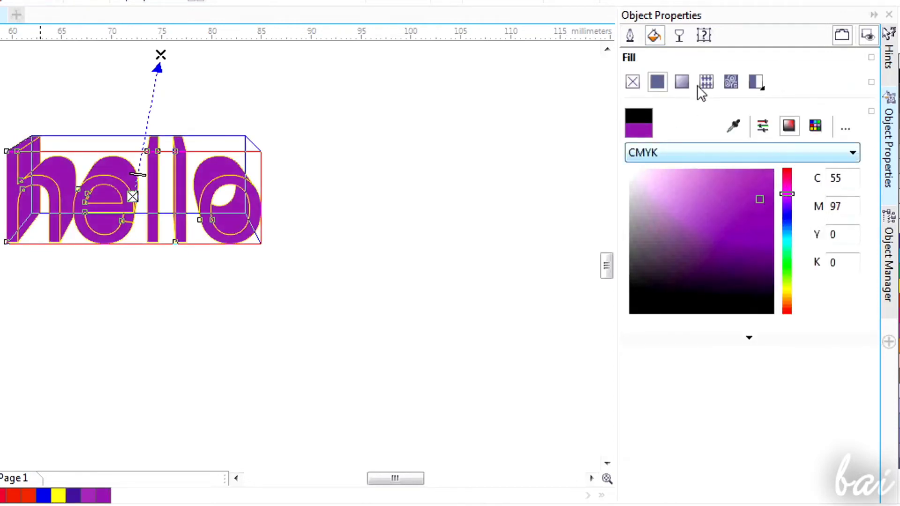
# Apply a fountain fill to the word running from purple to yellow, with the end colour set to #FFE500.
pyautogui.click(677, 82)
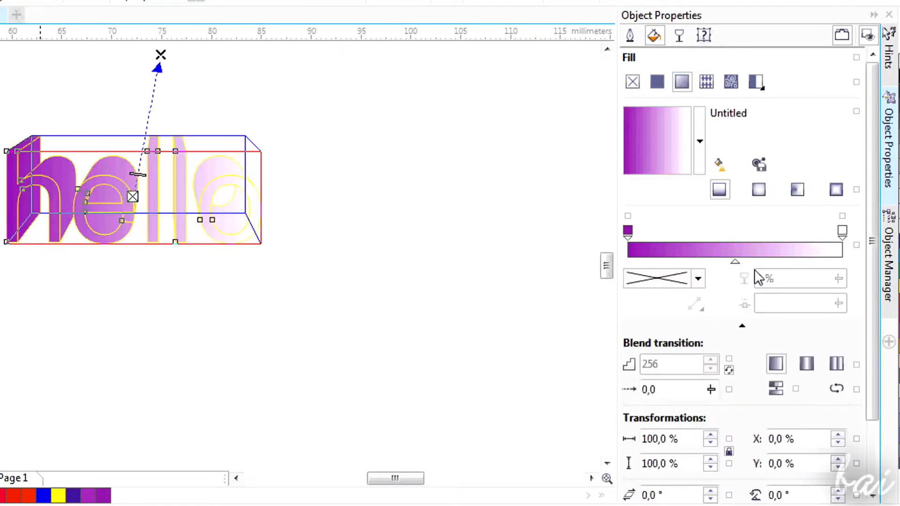
pyautogui.click(844, 233)
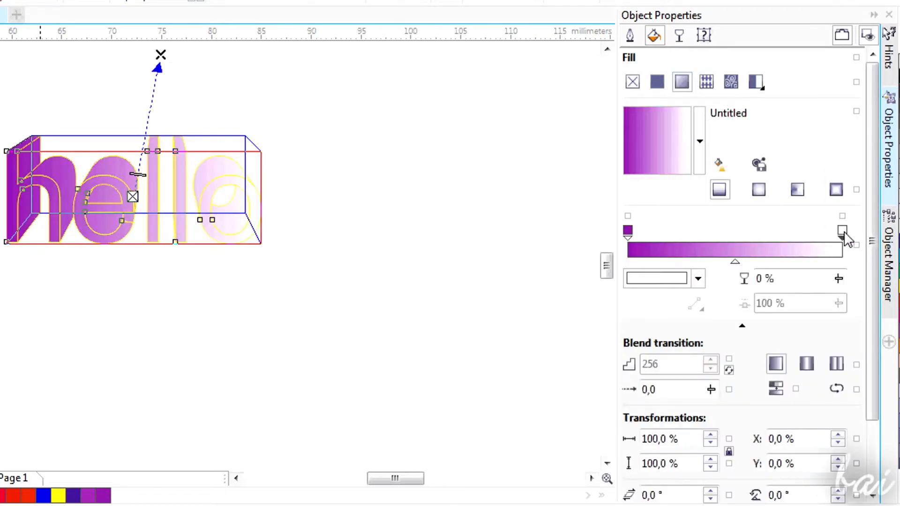
pyautogui.click(697, 279)
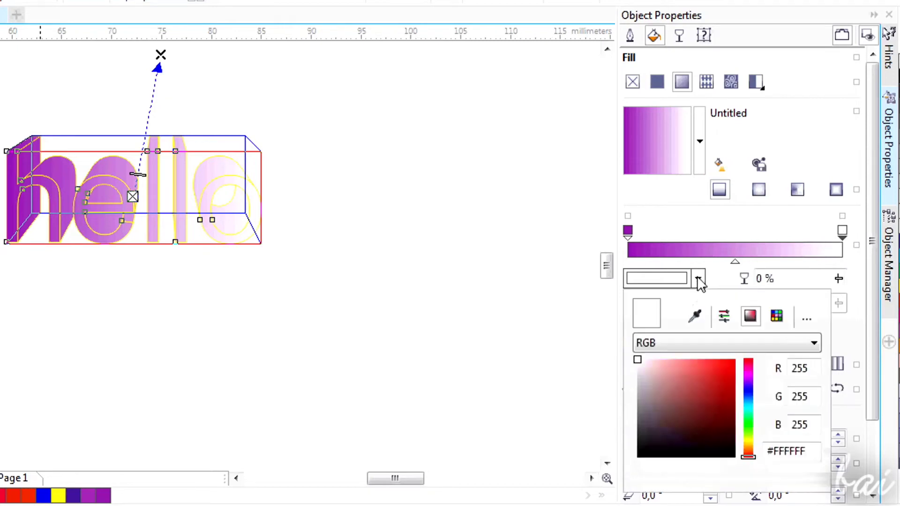
pyautogui.click(749, 443)
pyautogui.click(729, 375)
pyautogui.click(735, 360)
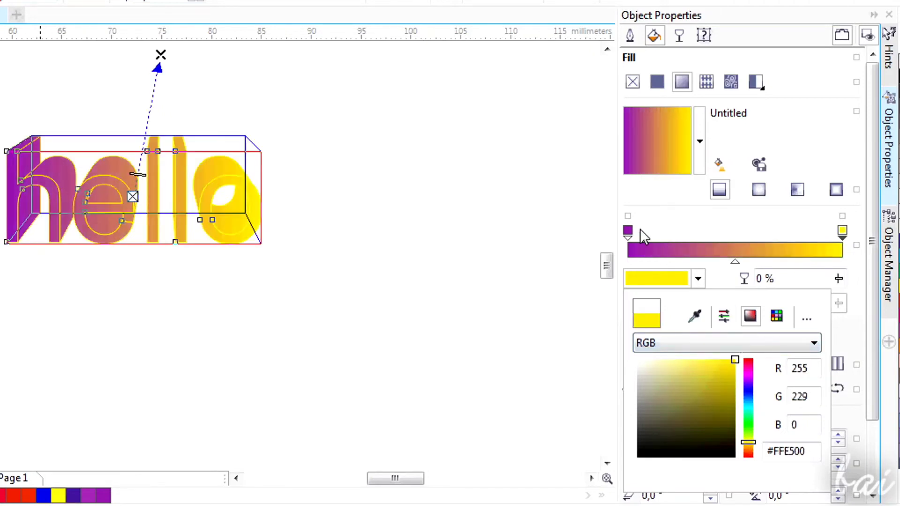
pyautogui.click(625, 232)
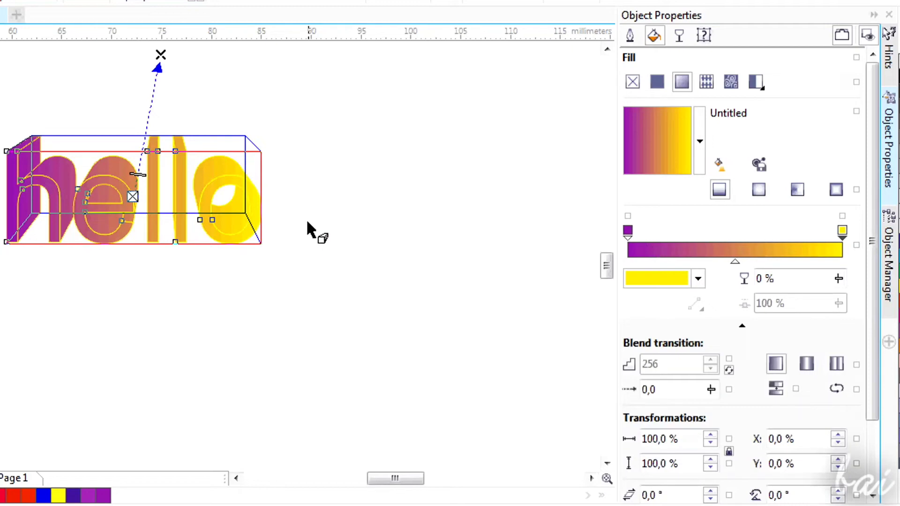
# Apply the Retro Circles vector pattern fill to the extruded word.
pyautogui.click(710, 83)
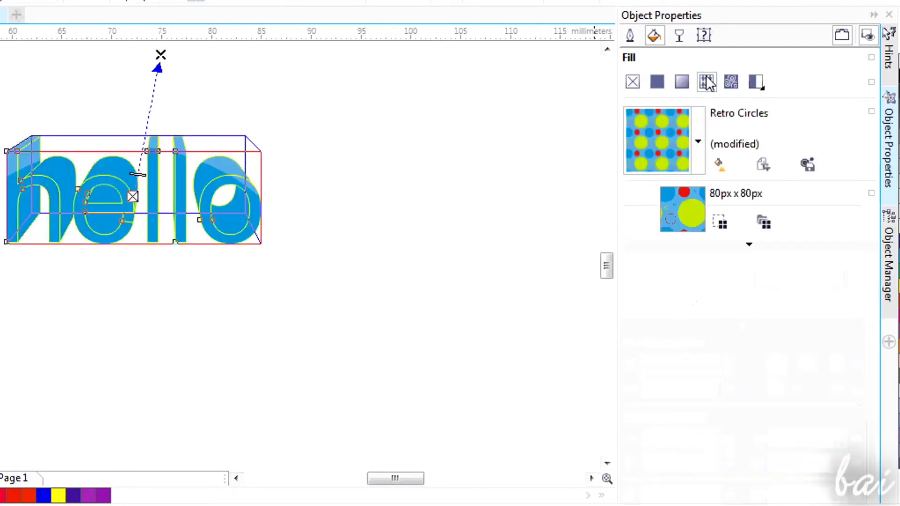
pyautogui.scroll(-2, 389, 161)
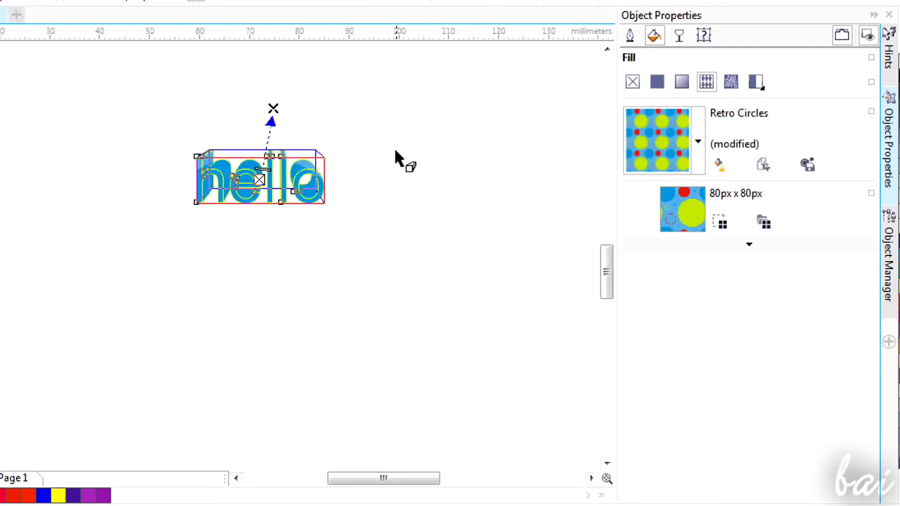
pyautogui.scroll(2, 395, 148)
pyautogui.scroll(3, 328, 136)
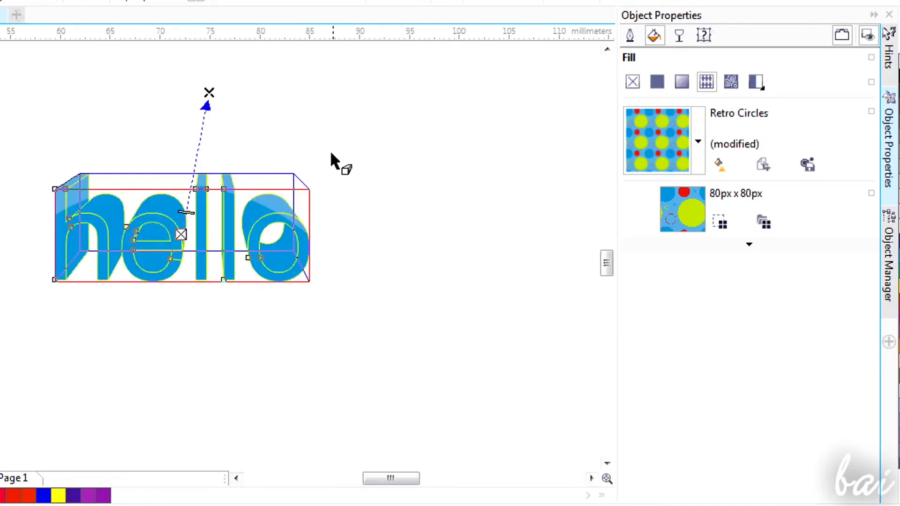
# Switch the word back to a uniform fill and shift its hue to blue-violet.
pyautogui.click(656, 83)
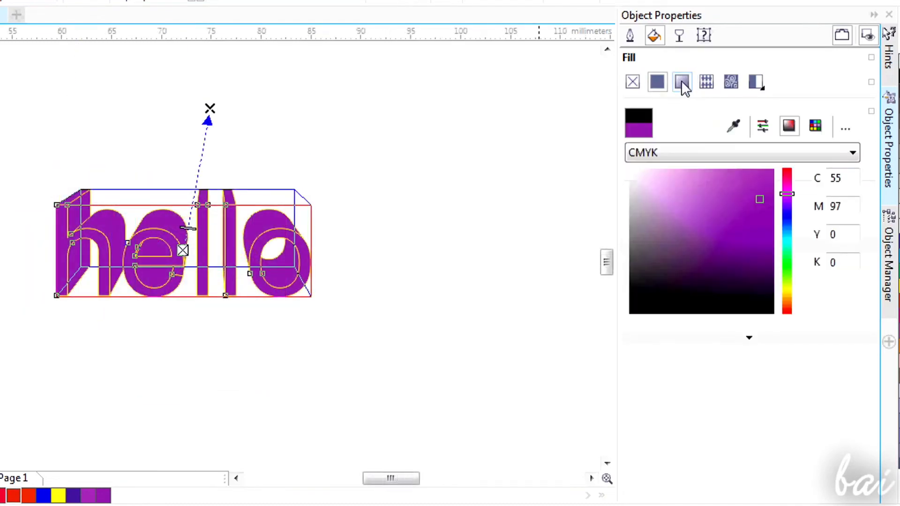
pyautogui.click(787, 216)
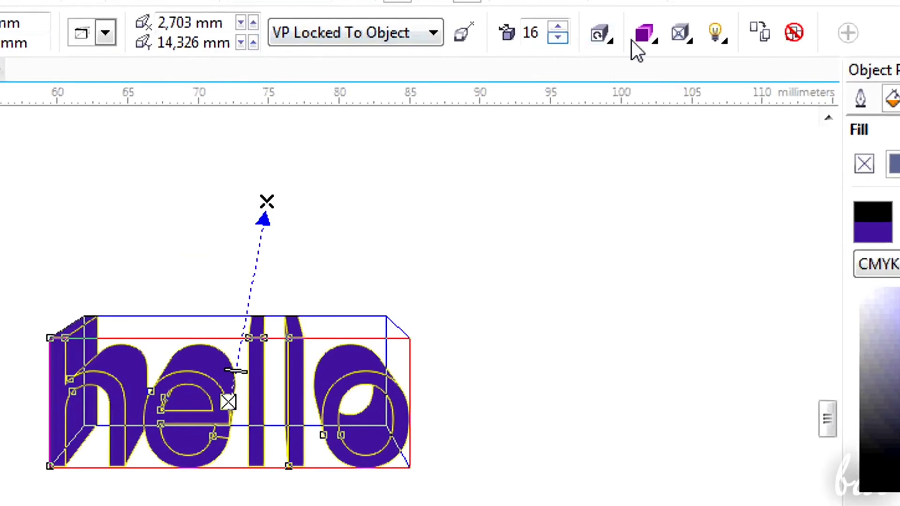
# View the extrusion's rotation control and close it again.
pyautogui.click(601, 34)
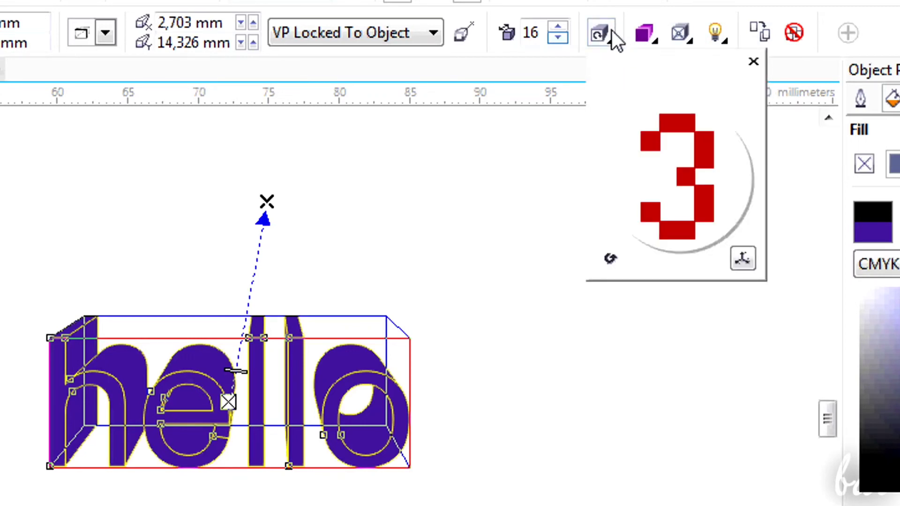
pyautogui.click(753, 63)
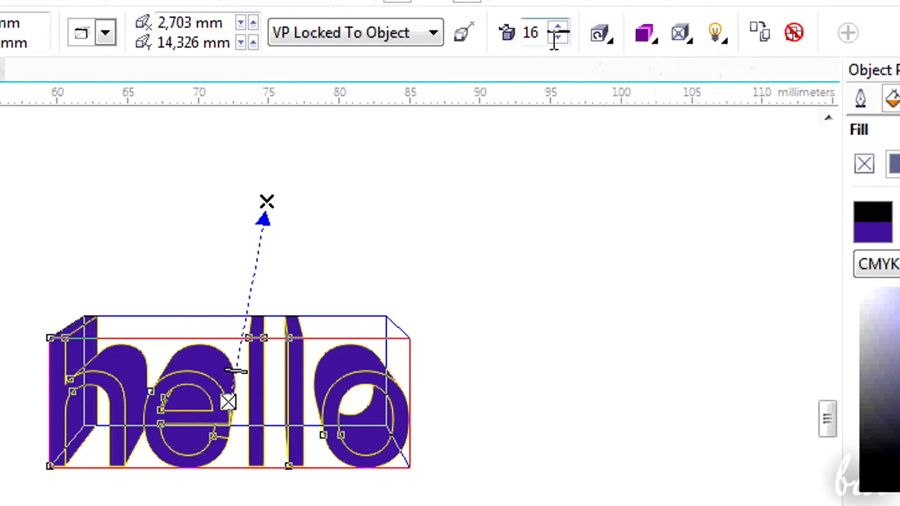
# Colour the extruded sides with a separate solid yellow in the extrusion colour settings.
pyautogui.click(651, 41)
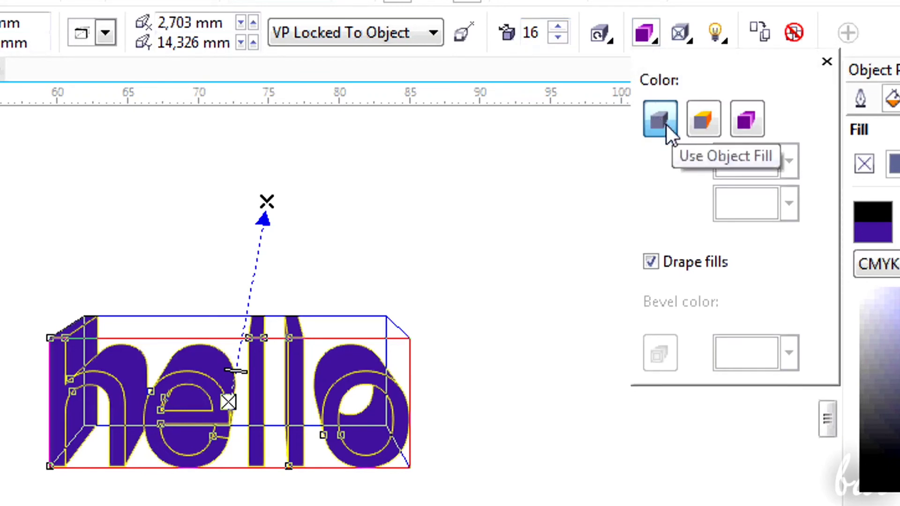
pyautogui.click(705, 119)
pyautogui.click(789, 161)
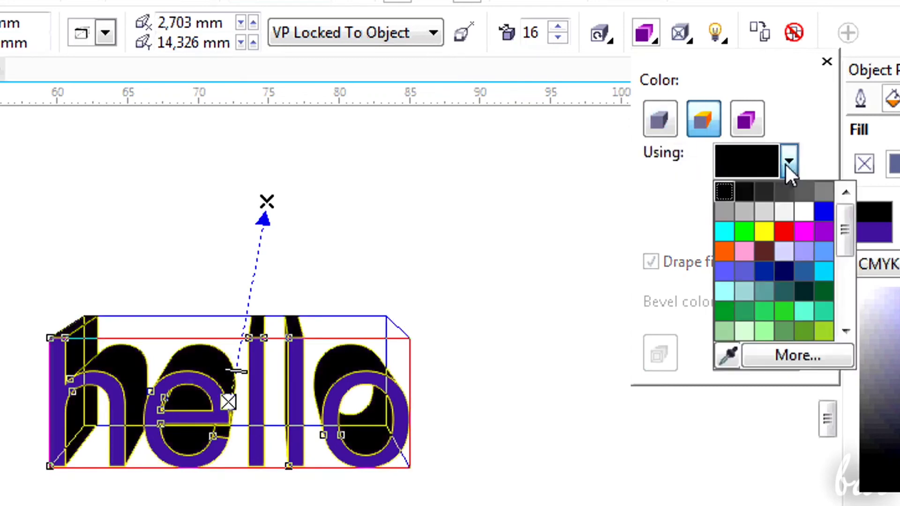
pyautogui.click(727, 232)
pyautogui.click(789, 169)
pyautogui.click(764, 231)
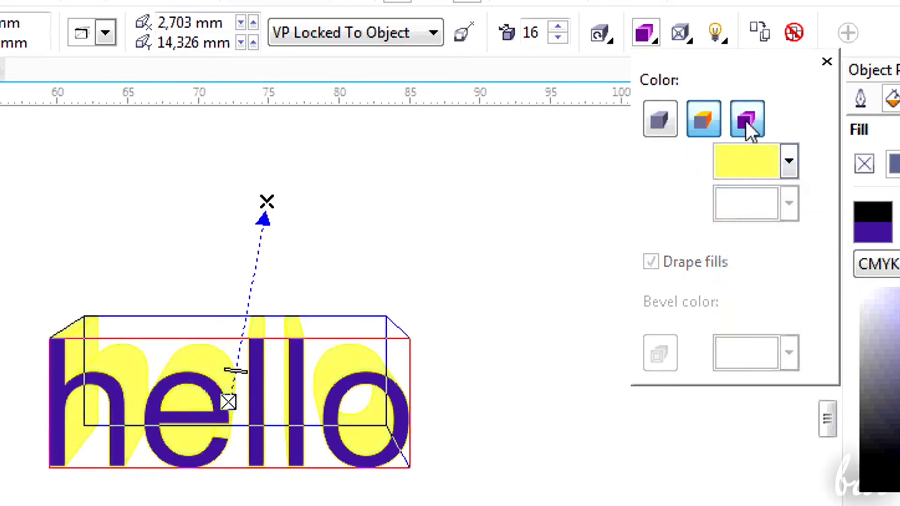
# Shade the extruded sides of the word with a gradient from purple to black.
pyautogui.click(746, 121)
pyautogui.click(789, 161)
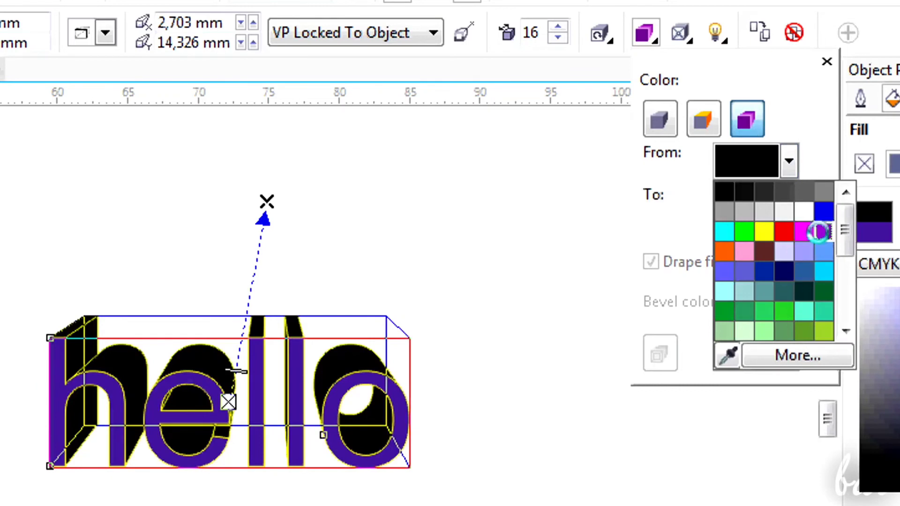
pyautogui.click(799, 227)
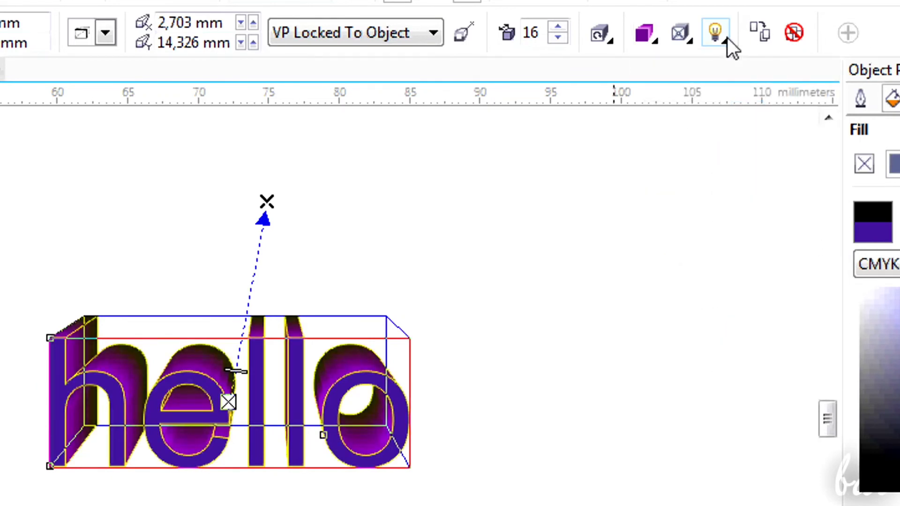
# Add Light 1 to the extrusion and try several positions, ending at the upper-right rear corner of the lighting cube.
pyautogui.click(727, 37)
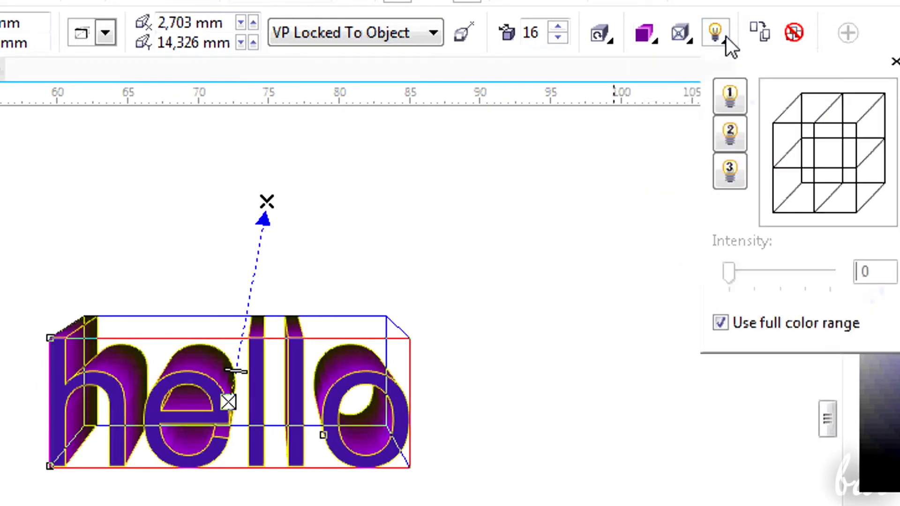
pyautogui.click(738, 98)
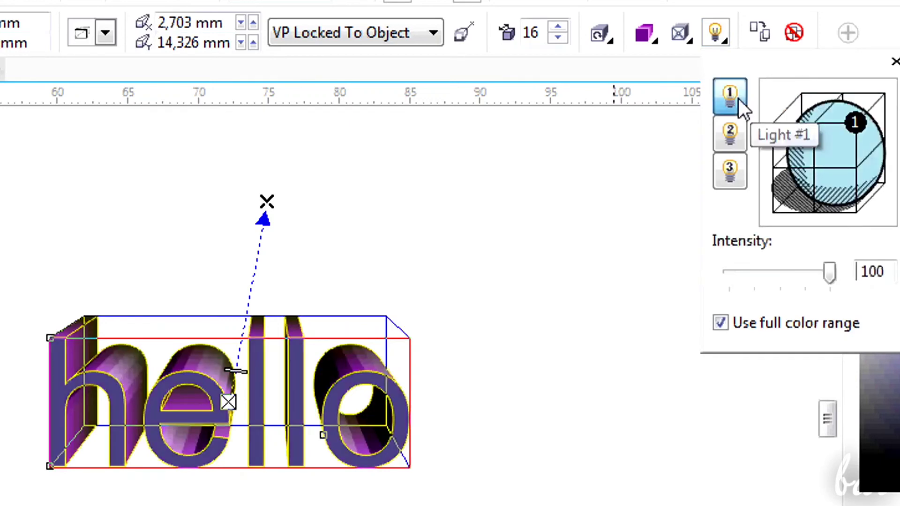
pyautogui.click(814, 124)
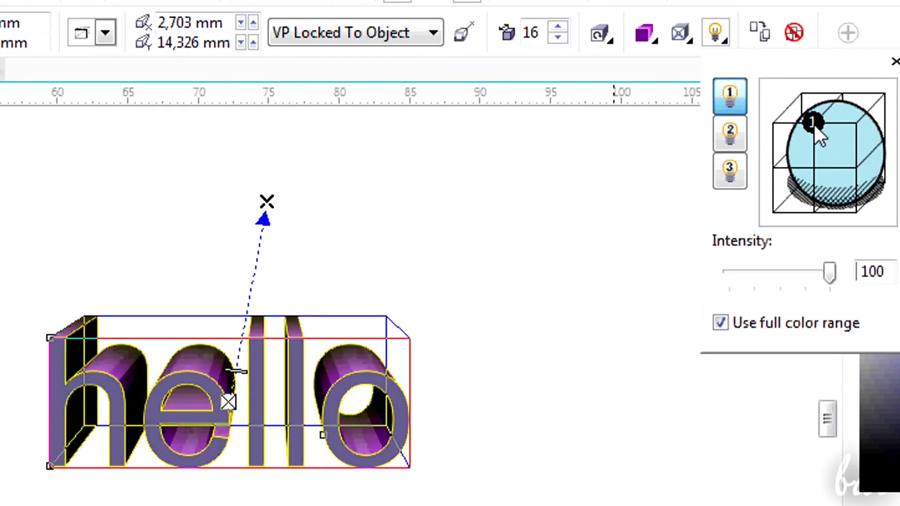
pyautogui.click(816, 167)
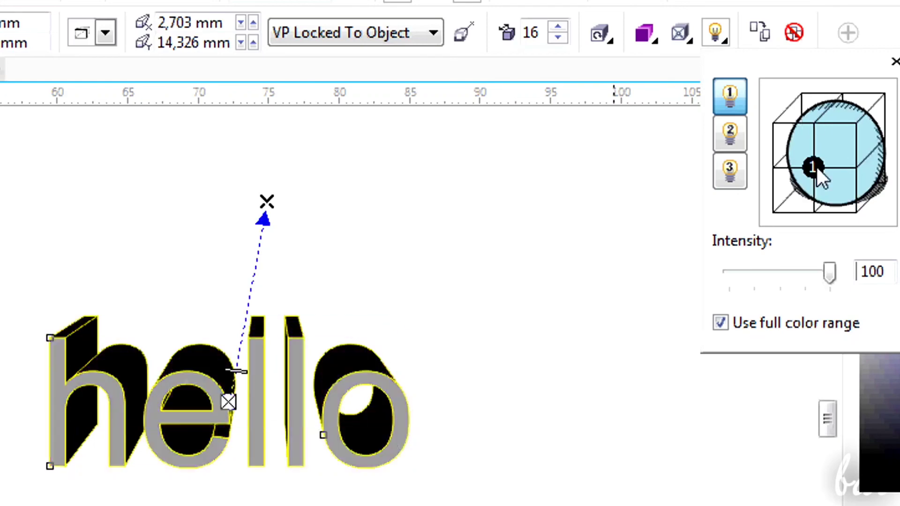
pyautogui.click(773, 169)
pyautogui.click(883, 95)
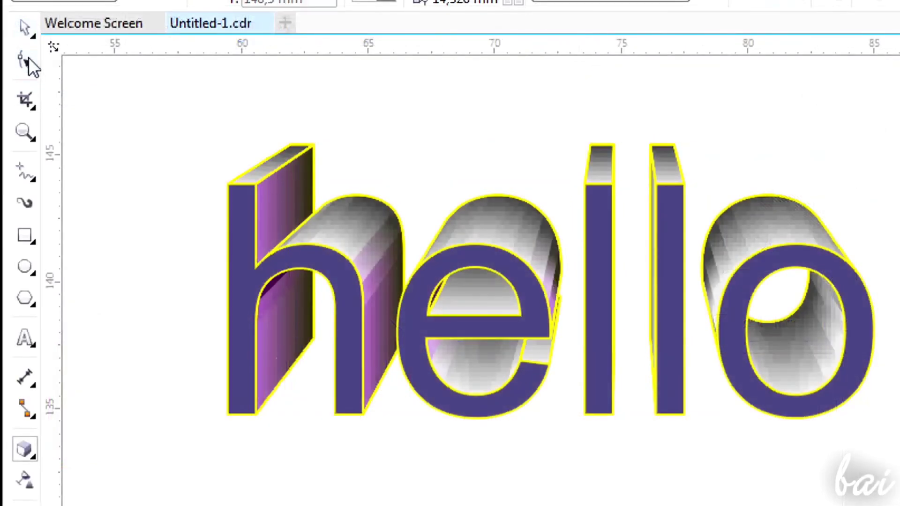
# Reshape the letter e with the Shape tool by pulling its lower end node outward to the right.
pyautogui.click(30, 60)
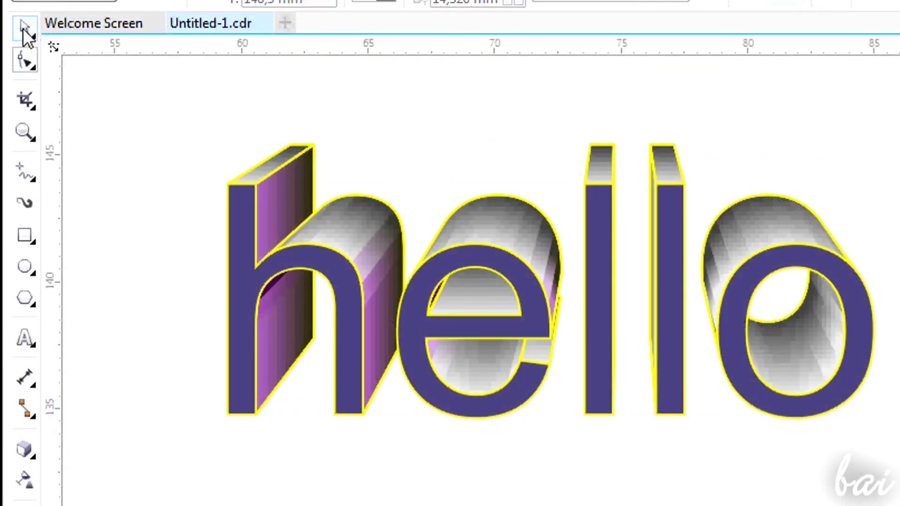
pyautogui.click(548, 361)
pyautogui.click(564, 364)
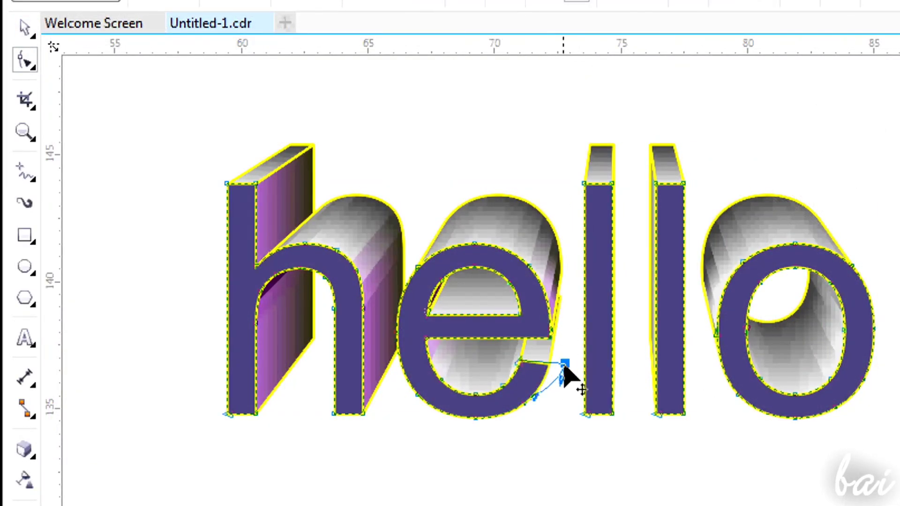
pyautogui.moveTo(564, 365); pyautogui.dragTo(558, 421)
pyautogui.moveTo(558, 422); pyautogui.dragTo(567, 367)
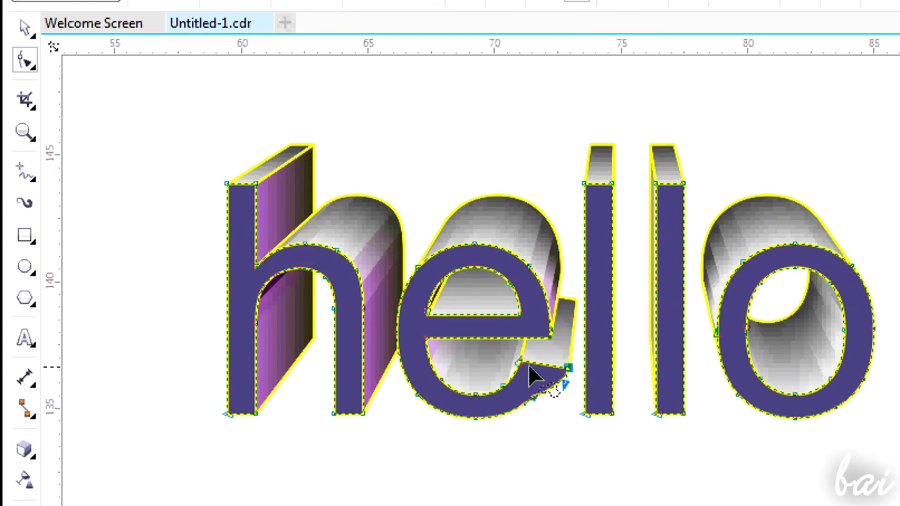
# Widen and raise the top of the first l, and distort the o by moving its outer and inner left-side nodes.
pyautogui.moveTo(583, 183); pyautogui.dragTo(568, 162)
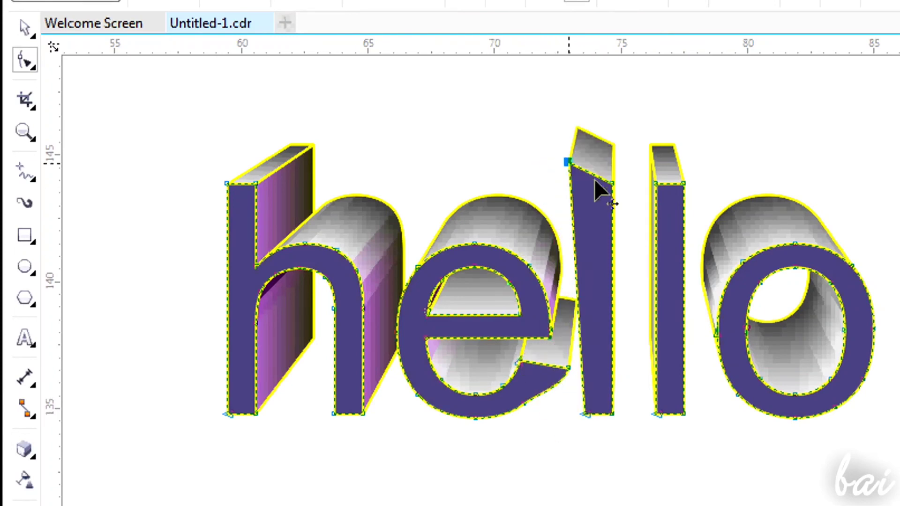
pyautogui.moveTo(612, 183); pyautogui.dragTo(628, 171)
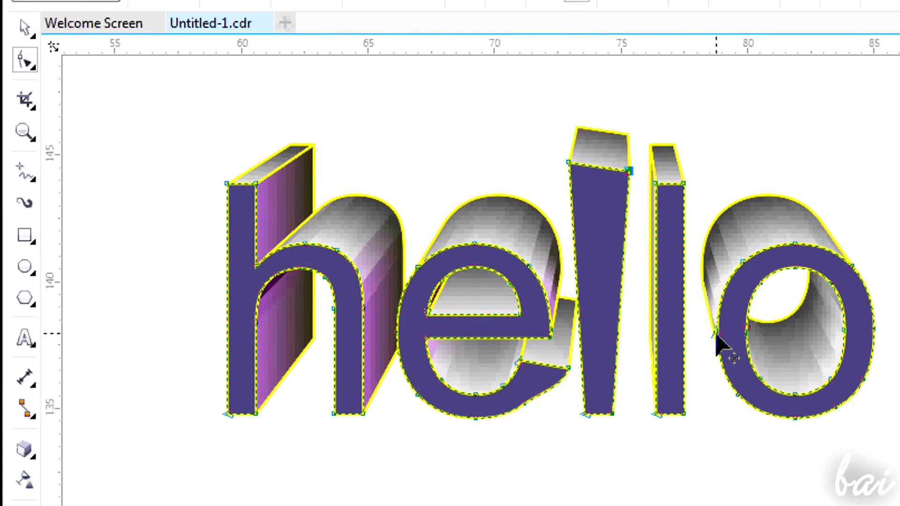
pyautogui.moveTo(716, 334); pyautogui.dragTo(702, 307)
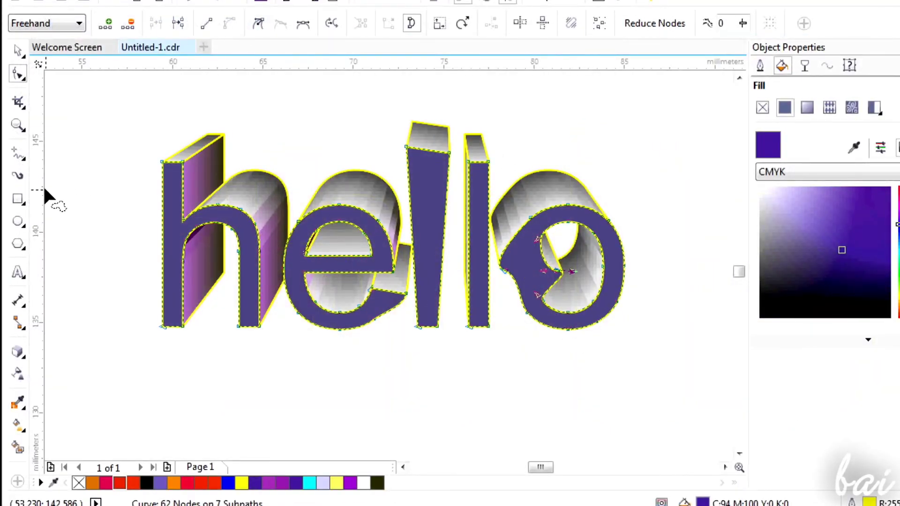
# Clear the extrusion from the reshaped word.
pyautogui.click(18, 355)
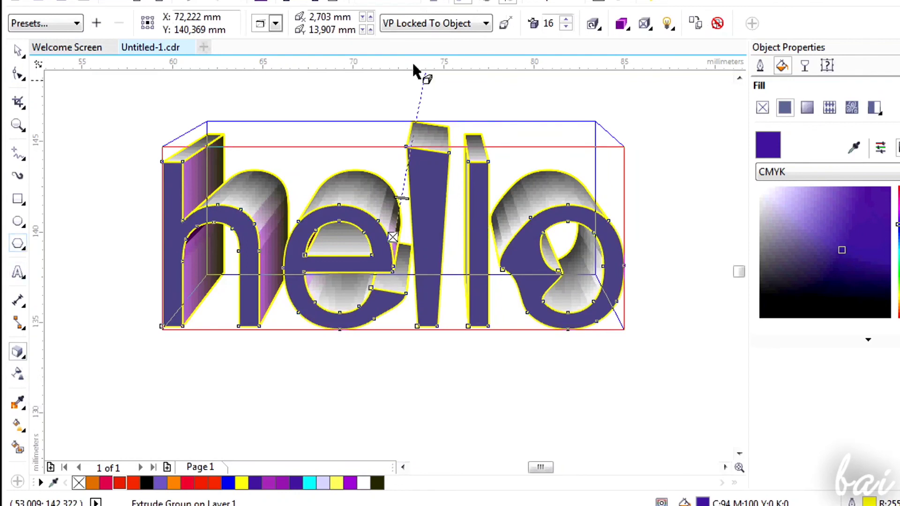
pyautogui.click(717, 25)
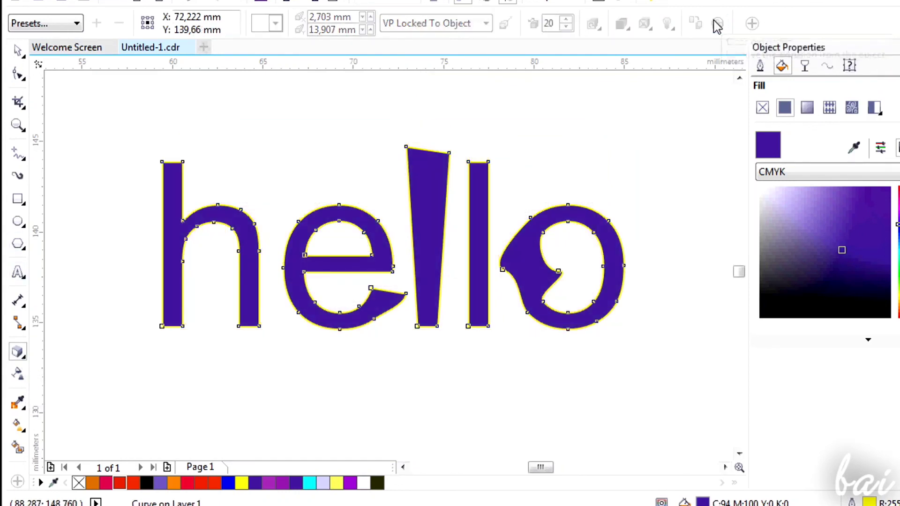